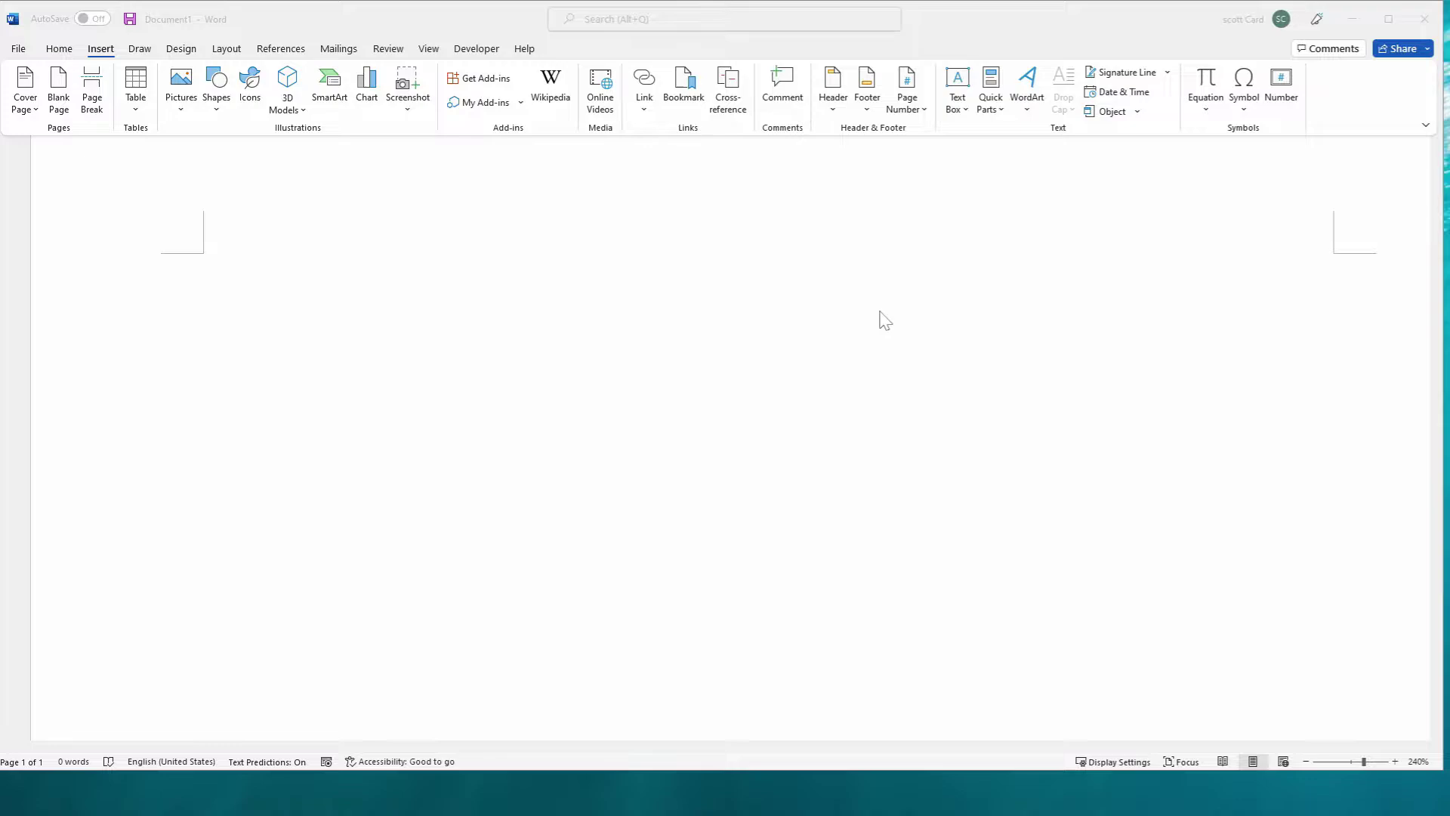
Step: Type π≈3.14 on the first line, correcting the mistyped 4 to 3
{"action": "left_click", "coordinate": [642, 385]}
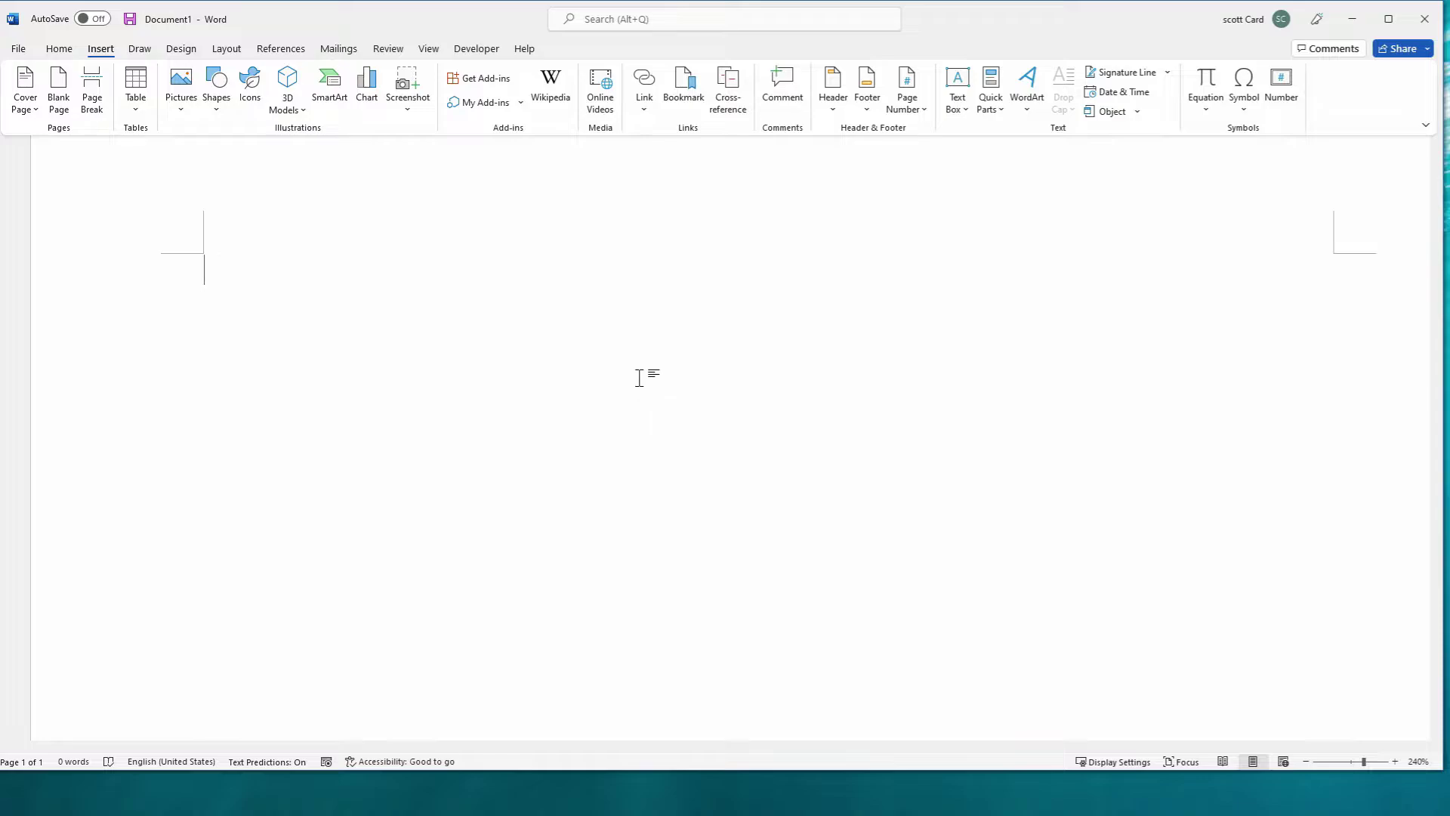
{"action": "type", "text": "π≈"}
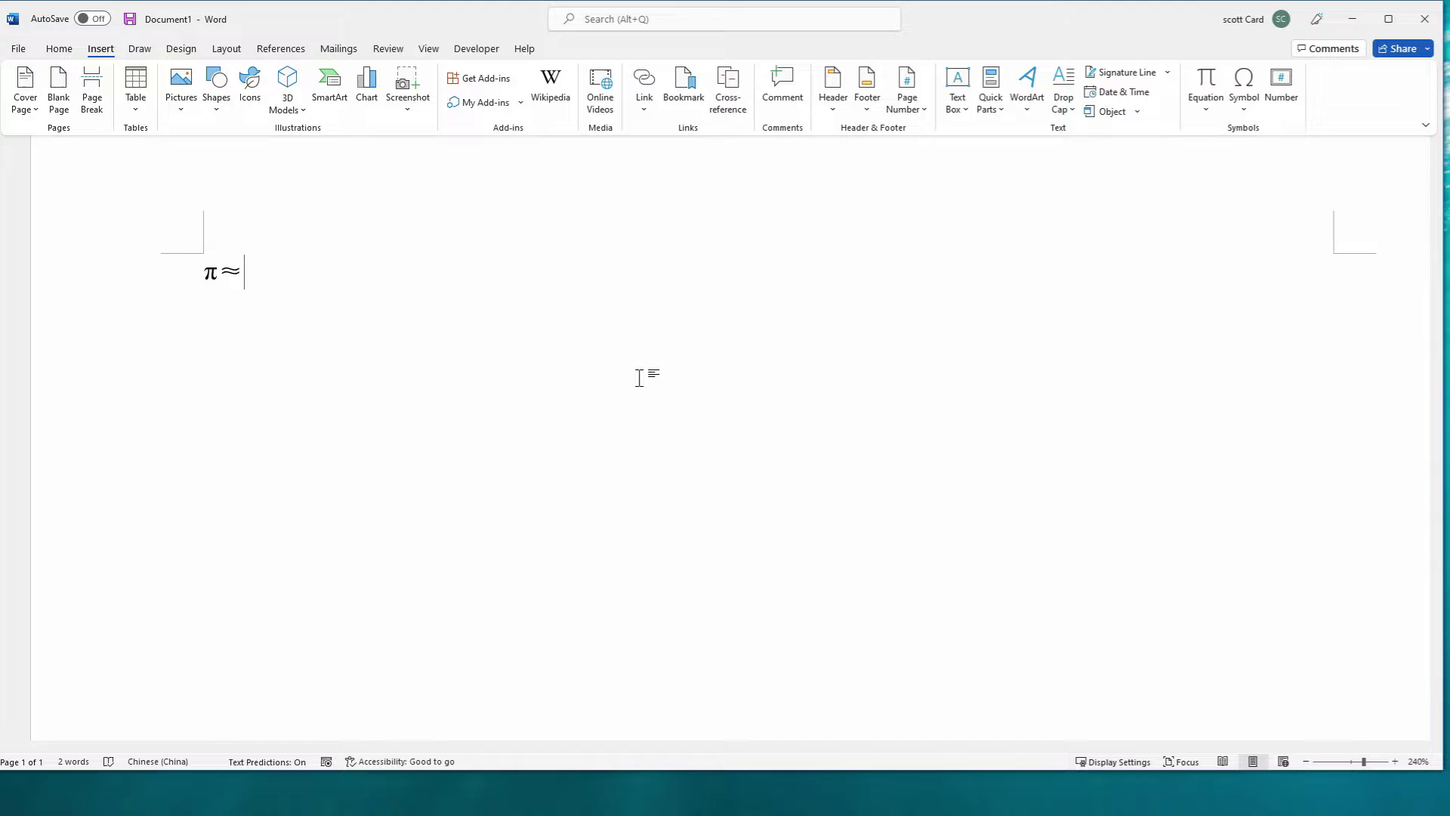
{"action": "type", "text": "4.14"}
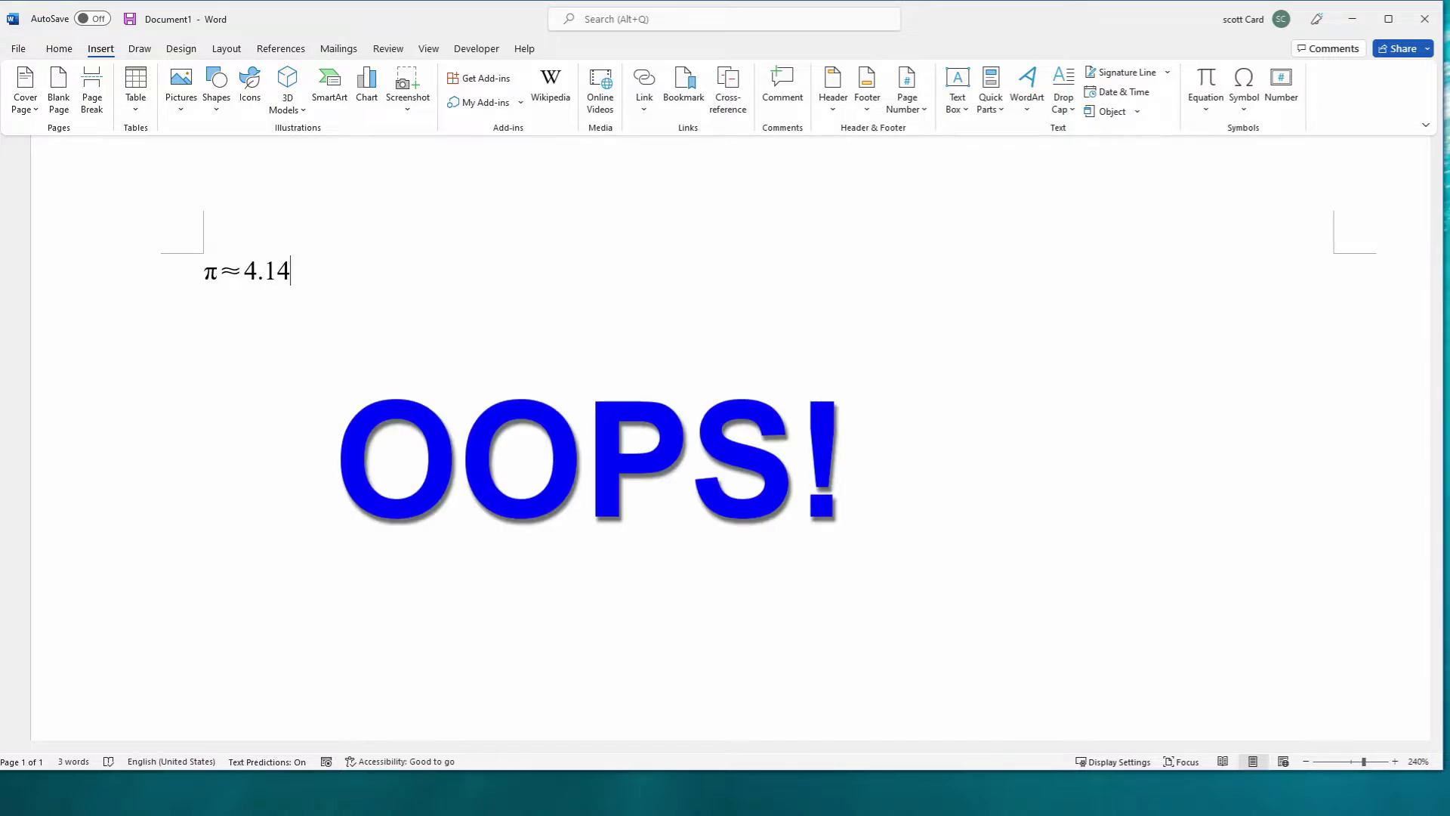
{"action": "key", "text": "Home"}
{"action": "key", "text": "Delete"}
{"action": "type", "text": "3"}
{"action": "key", "text": "End"}
{"action": "key", "text": "Return"}
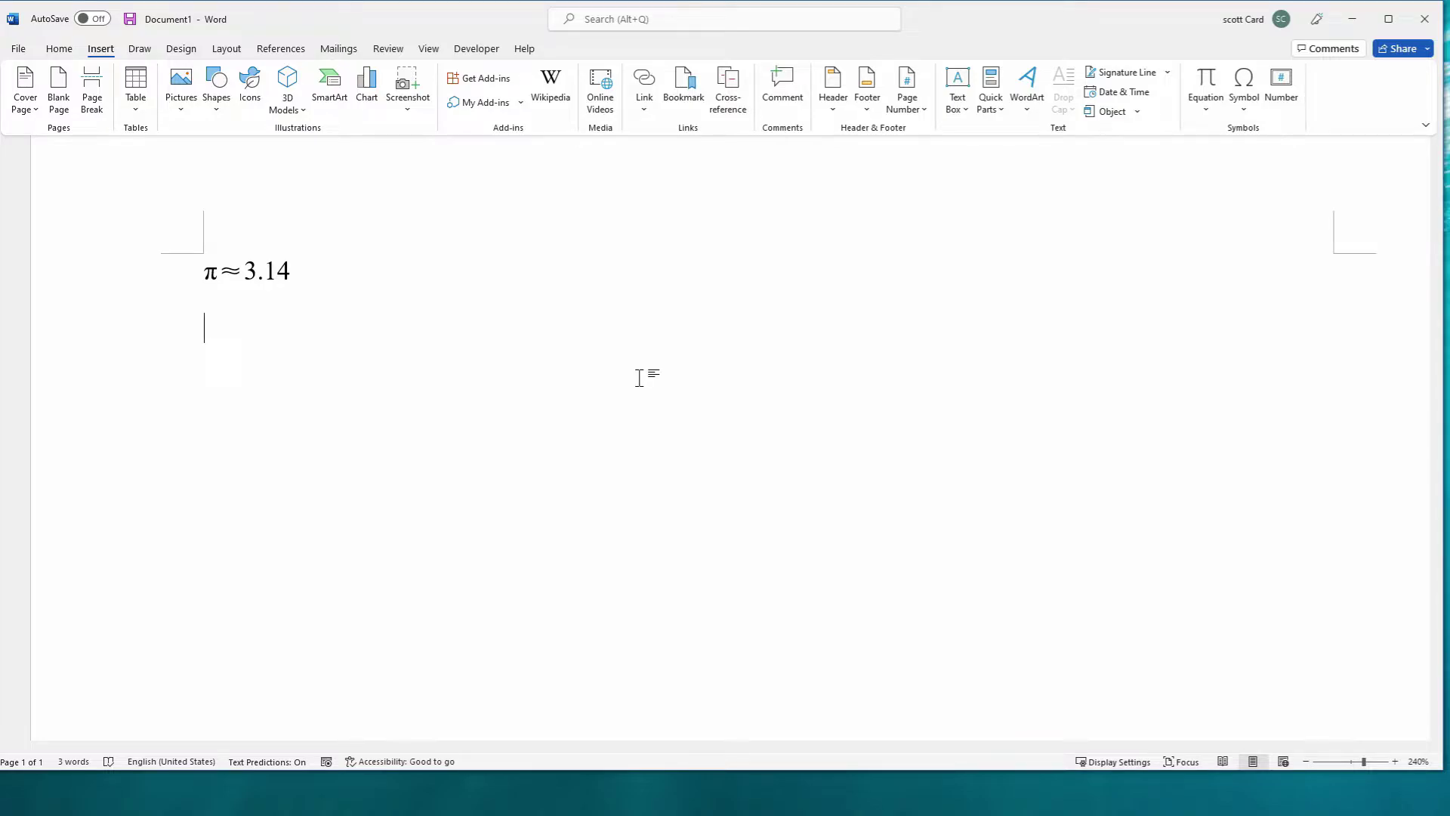
Step: Type Δ3μ/1°C on the second line, followed by an empty third line
{"action": "type", "text": "Δ3"}
{"action": "key", "text": "alt"}
{"action": "type", "text": "μv"}
{"action": "key", "text": "BackSpace"}
{"action": "type", "text": "/1°"}
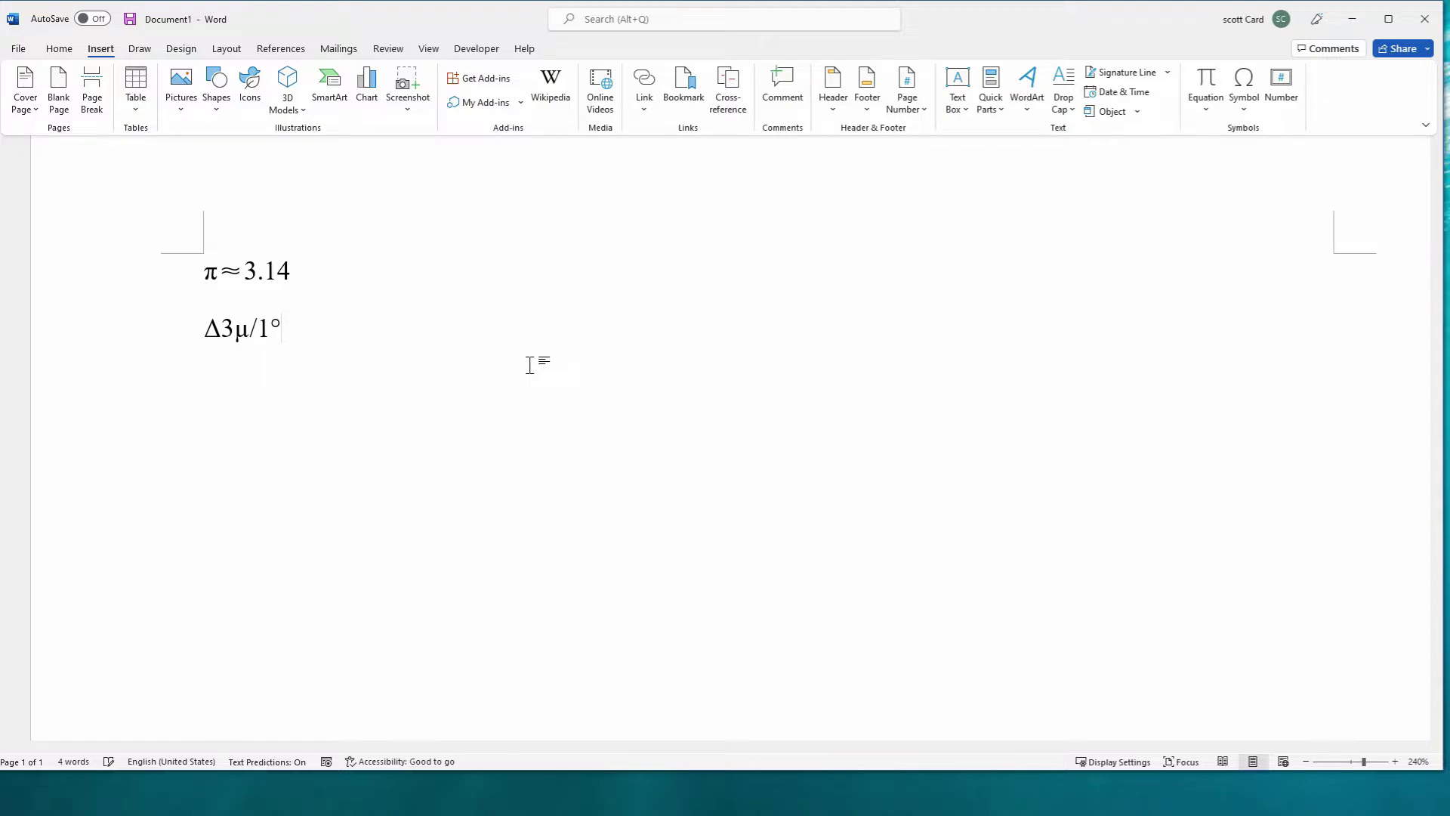
{"action": "type", "text": "C"}
{"action": "key", "text": "Return"}
{"action": "left_click", "coordinate": [748, 23]}
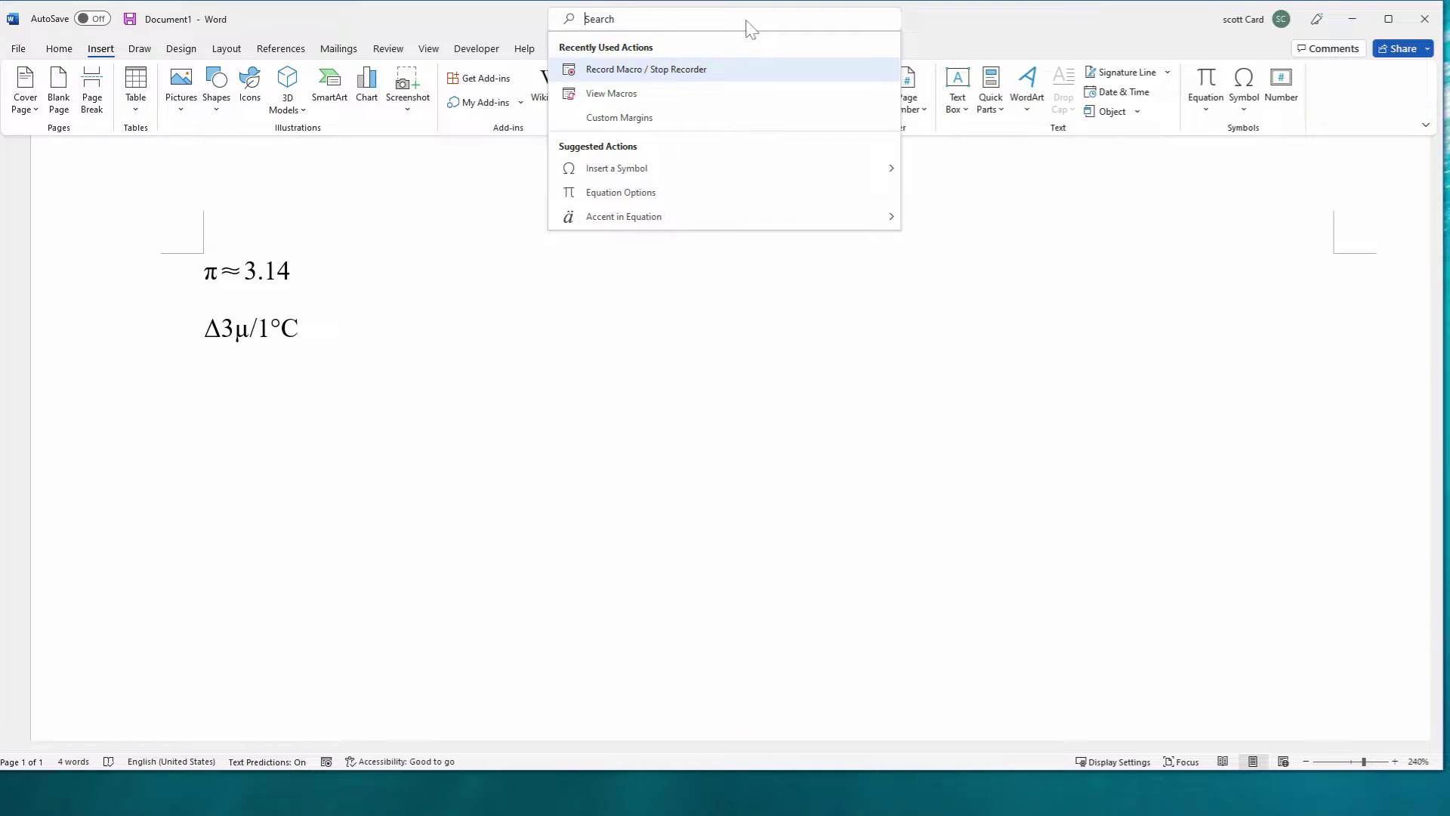
Step: Start recording Macro1 and assign it the keyboard shortcut Alt+P, M
{"action": "left_click", "coordinate": [636, 20]}
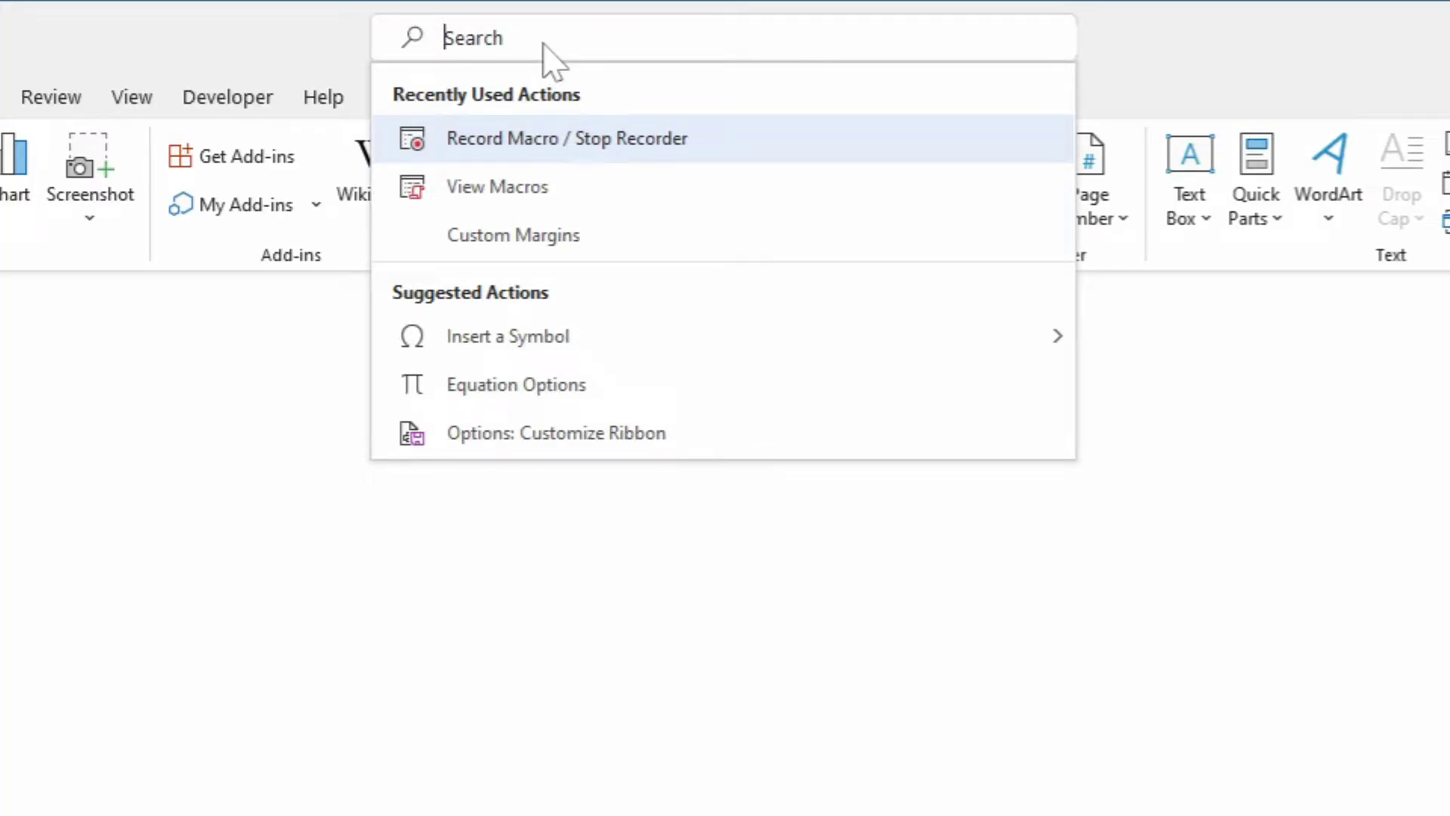
{"action": "type", "text": "mac"}
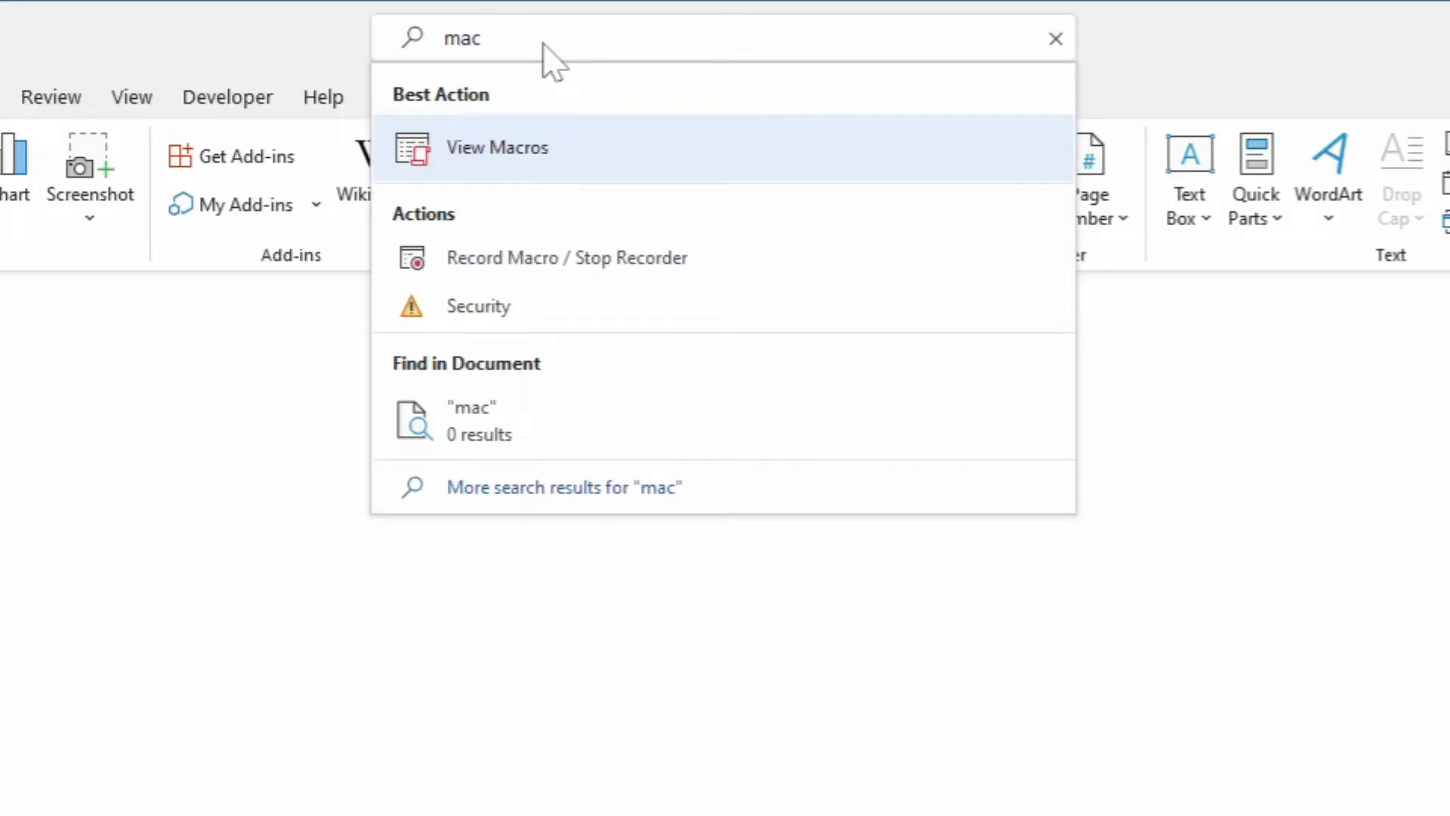
{"action": "left_click", "coordinate": [496, 273]}
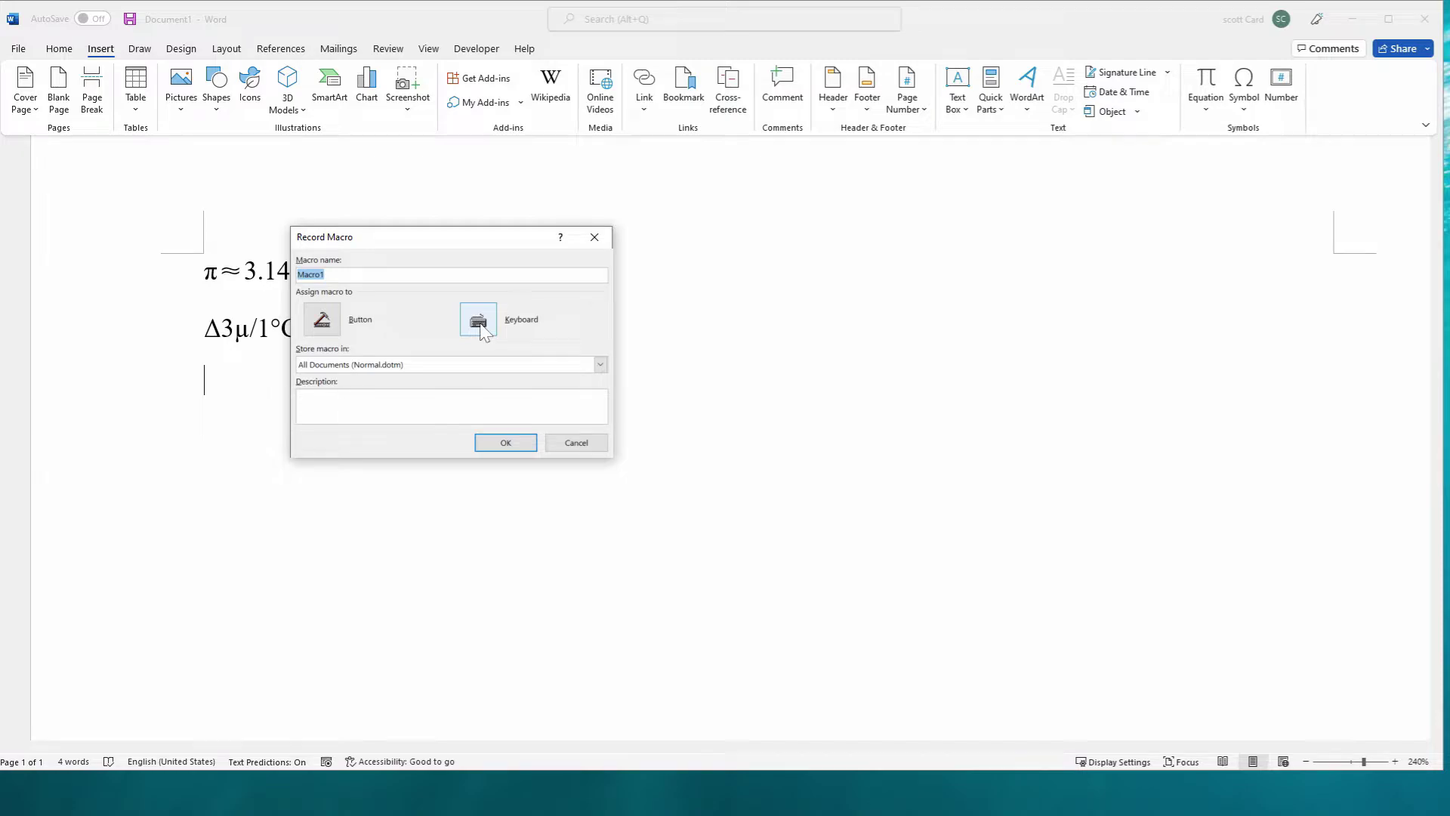
{"action": "left_click", "coordinate": [479, 322]}
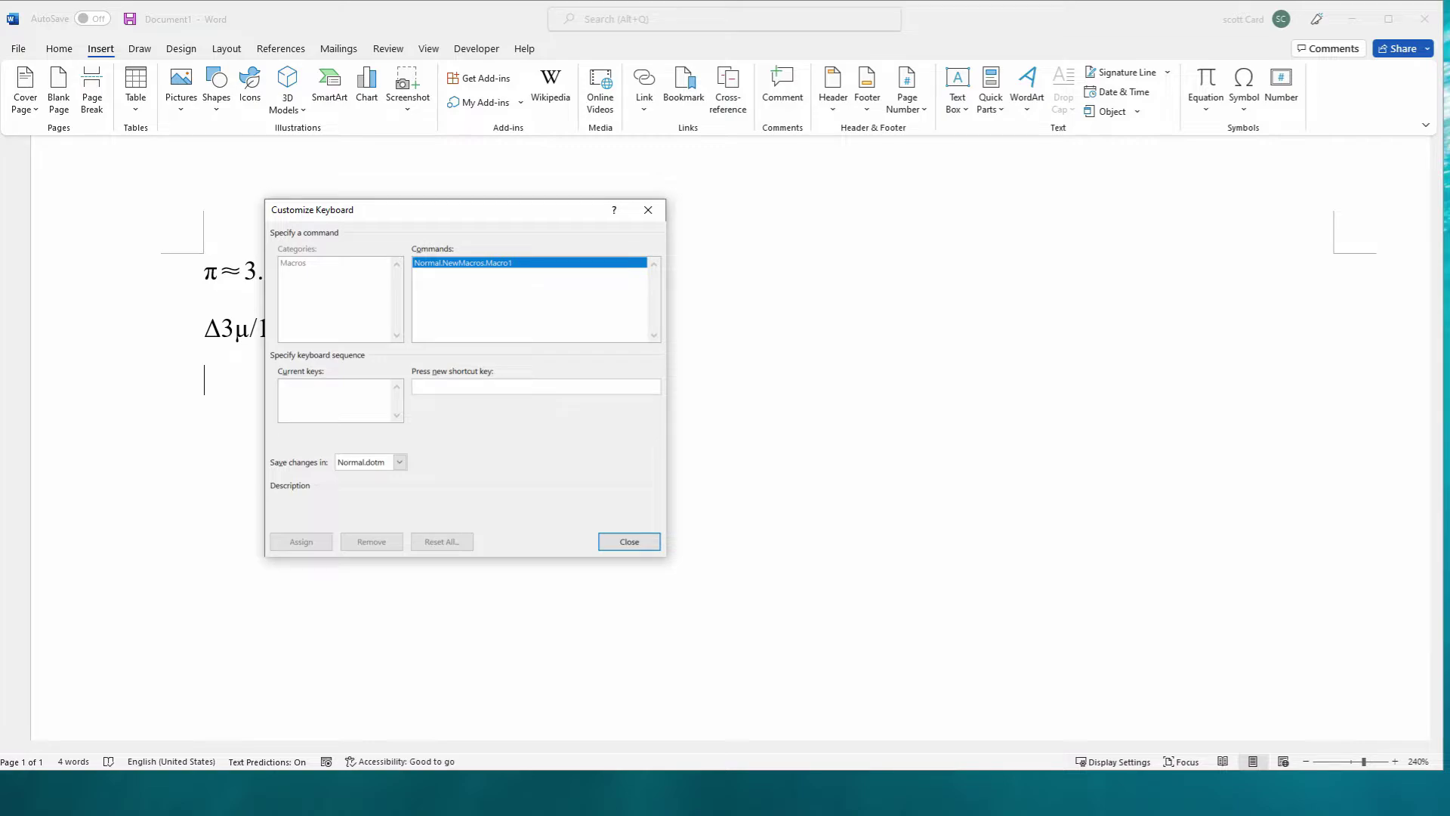
{"action": "key", "text": "alt+p"}
{"action": "key", "text": "m"}
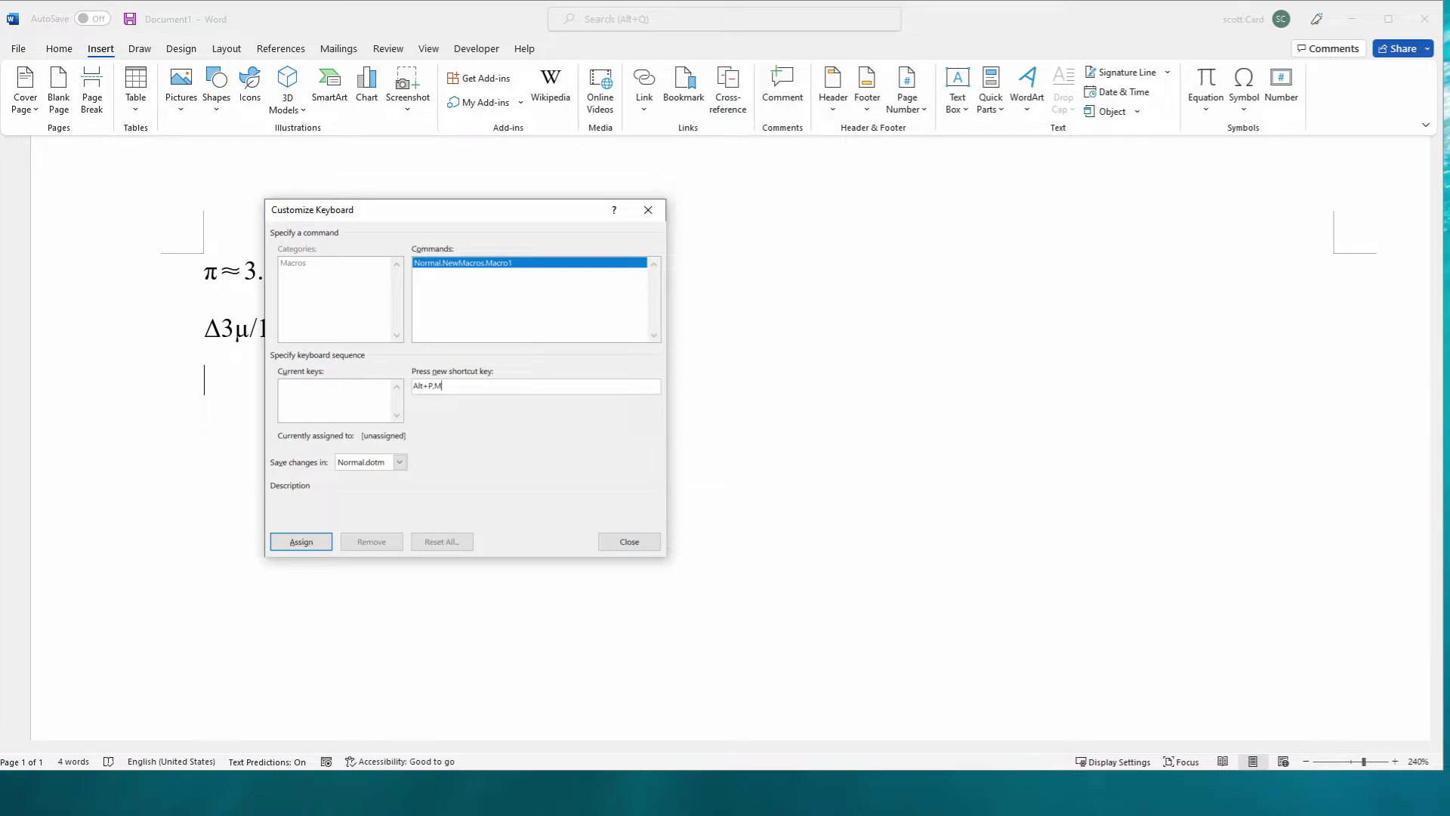
{"action": "left_click", "coordinate": [299, 544]}
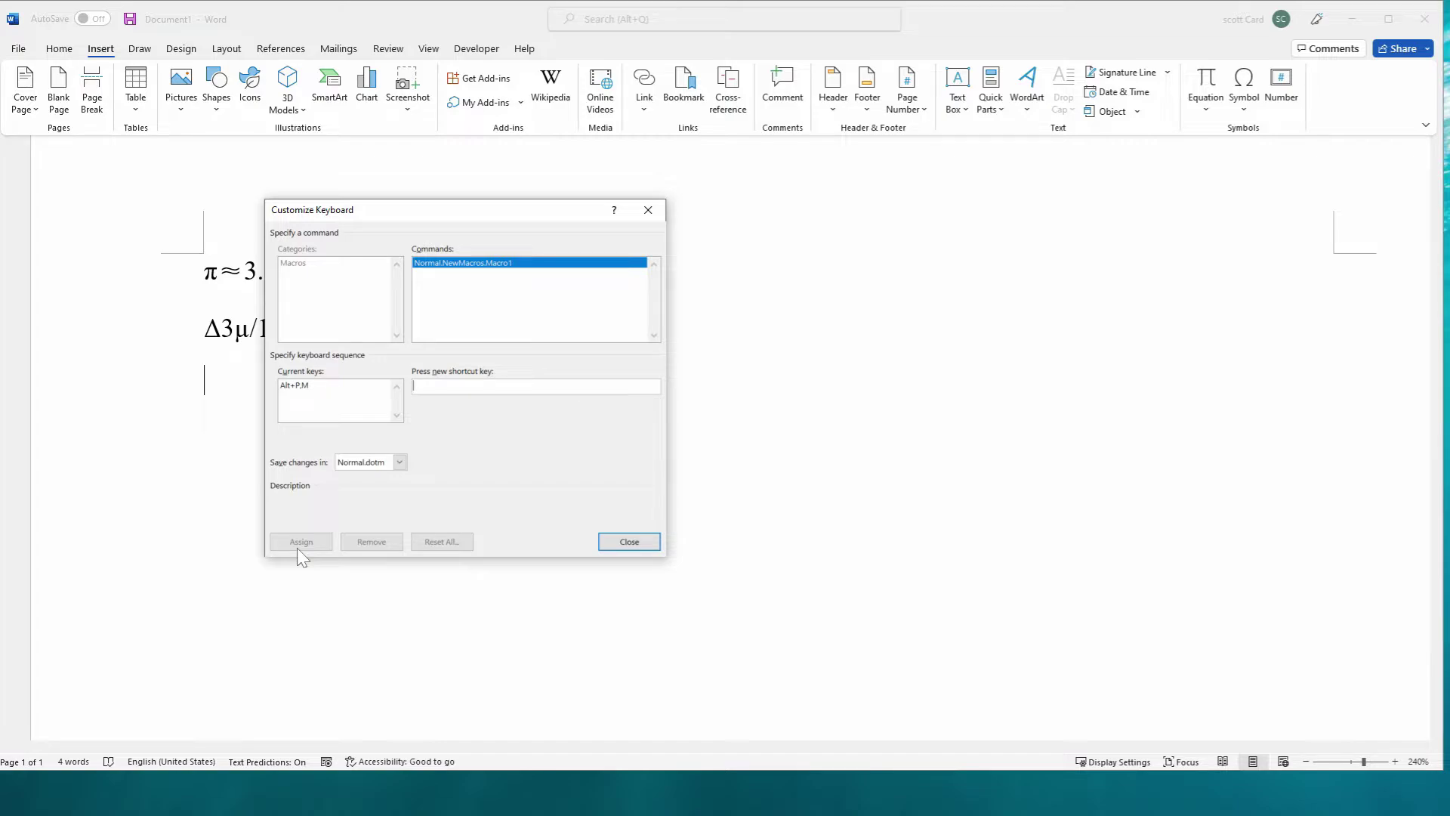
{"action": "left_click", "coordinate": [632, 542]}
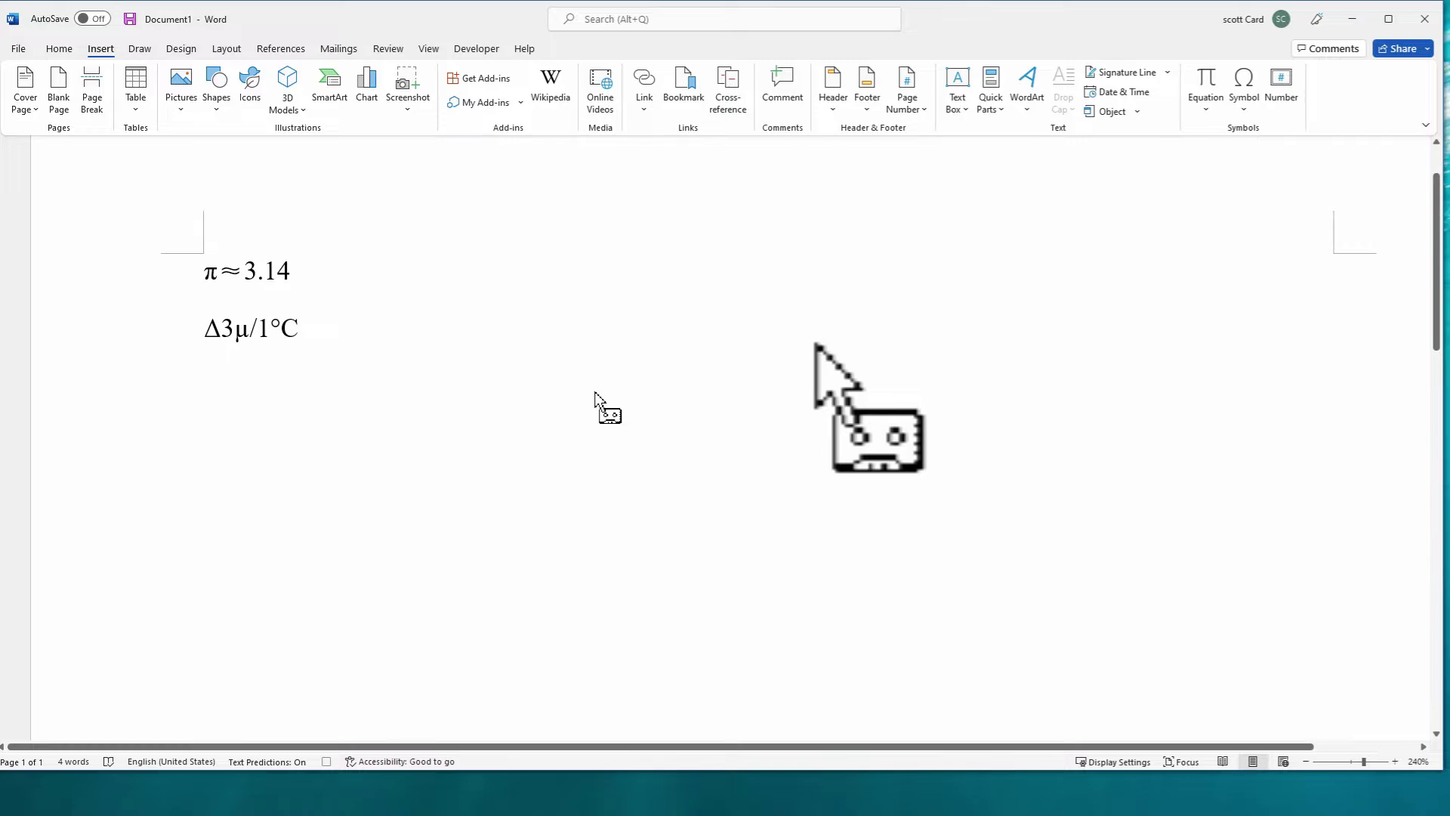
Step: Insert a ± sign from the symbol gallery on the empty third line while recording
{"action": "left_click", "coordinate": [596, 393]}
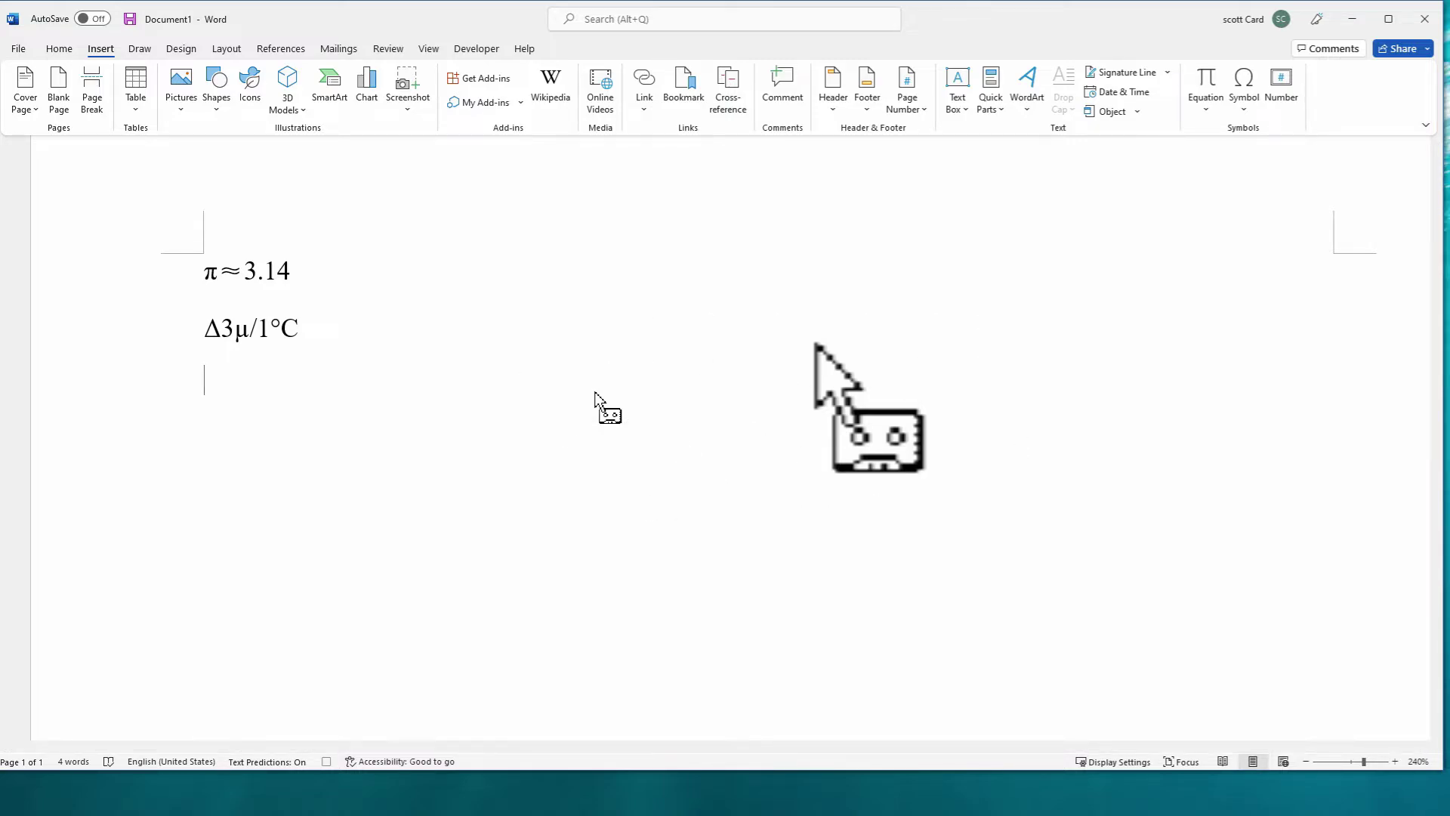
{"action": "left_click", "coordinate": [1241, 77]}
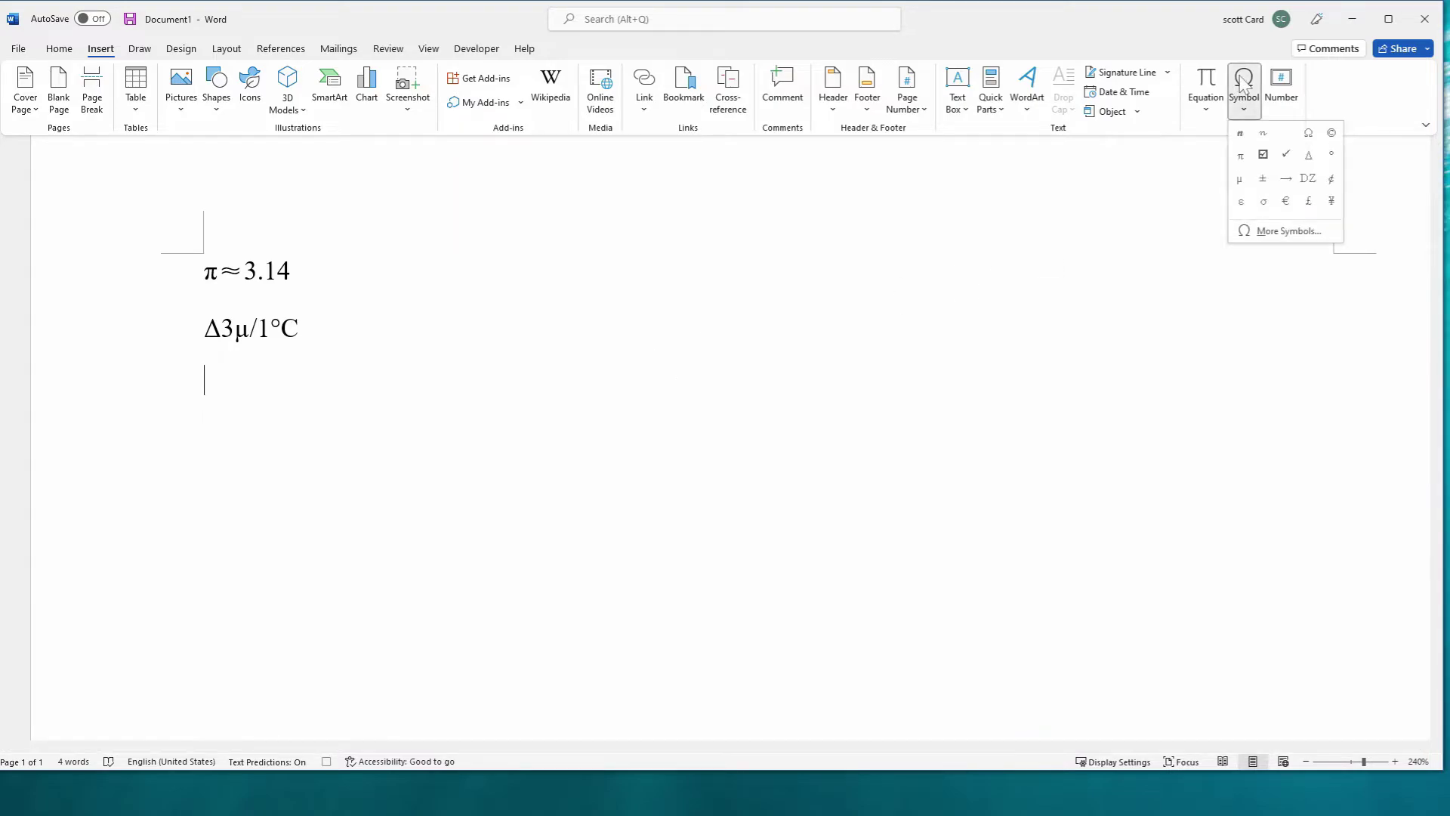
{"action": "left_click", "coordinate": [1264, 179]}
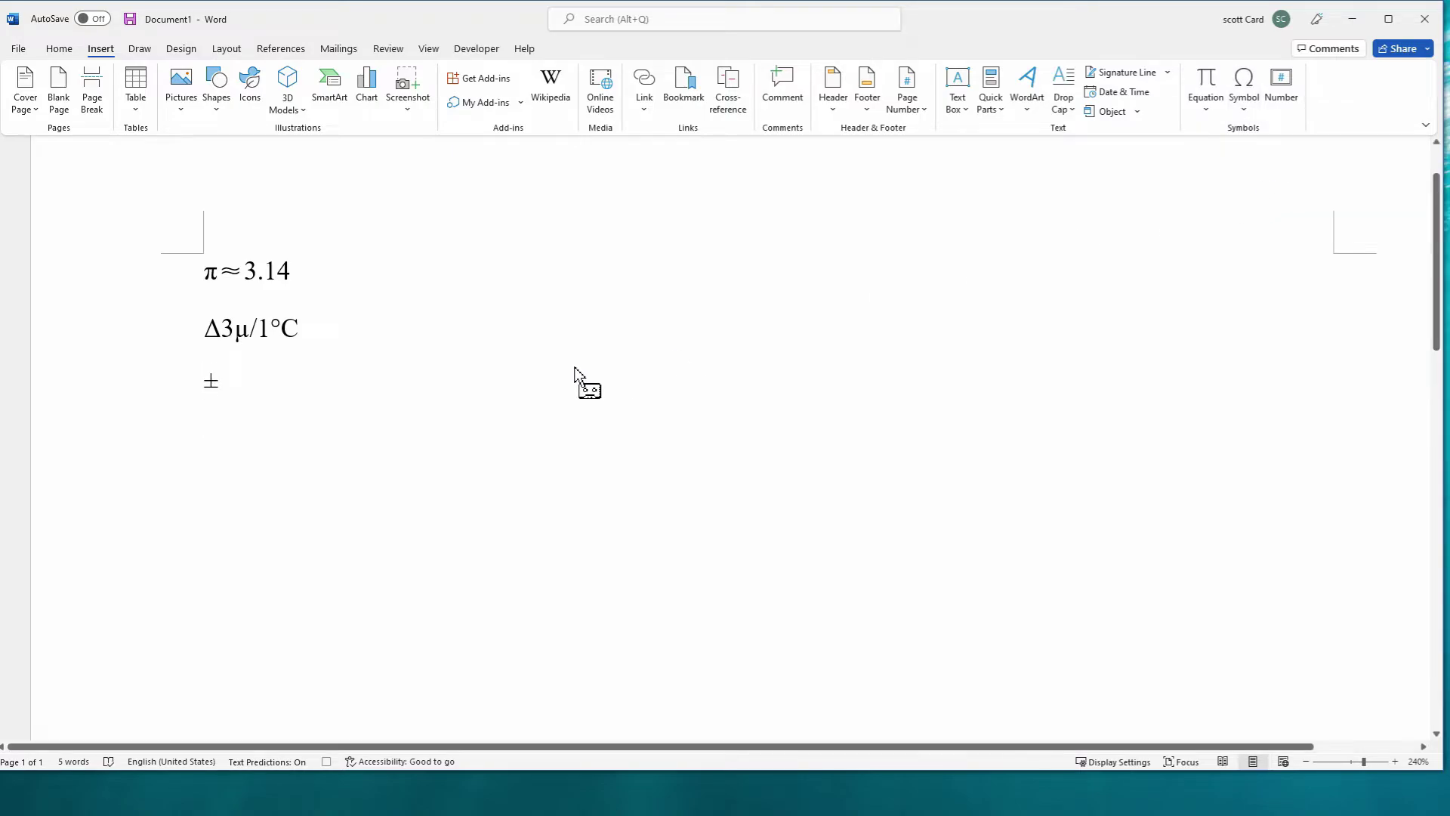
{"action": "left_click", "coordinate": [664, 20]}
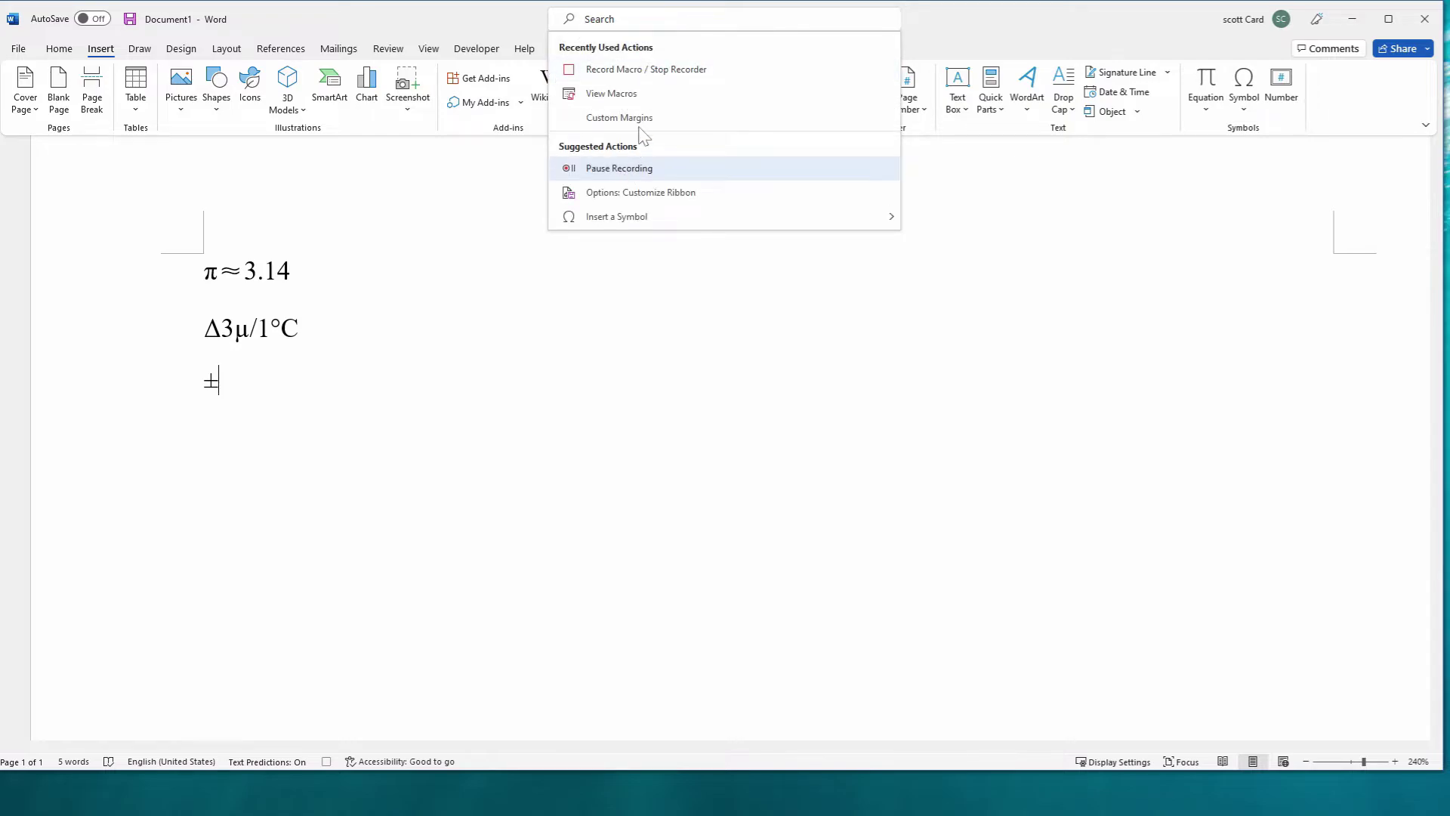
Step: Stop the macro recording, add a ±5m line, then select and delete all text
{"action": "left_click", "coordinate": [664, 71]}
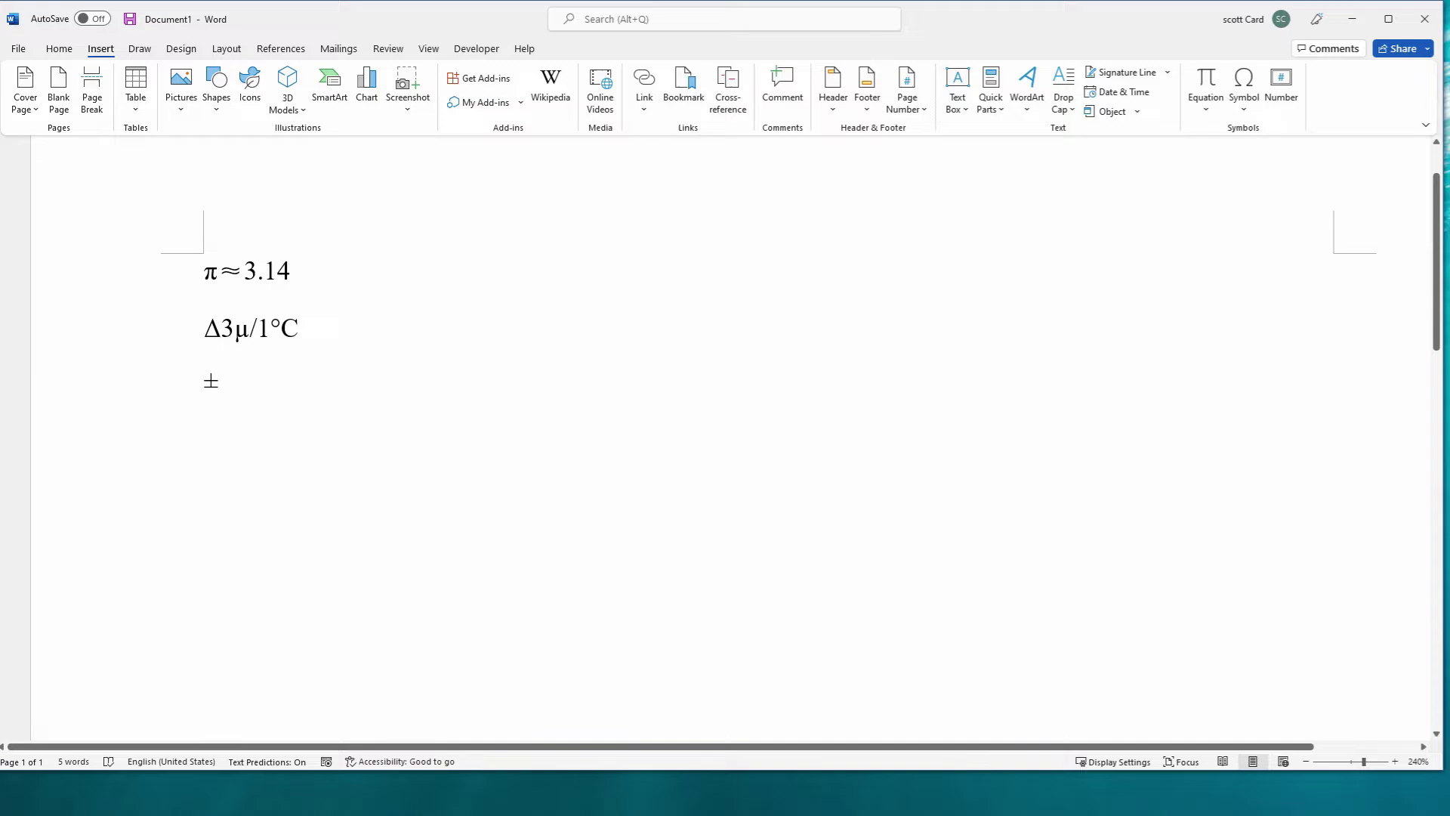
{"action": "key", "text": "Return"}
{"action": "type", "text": "±"}
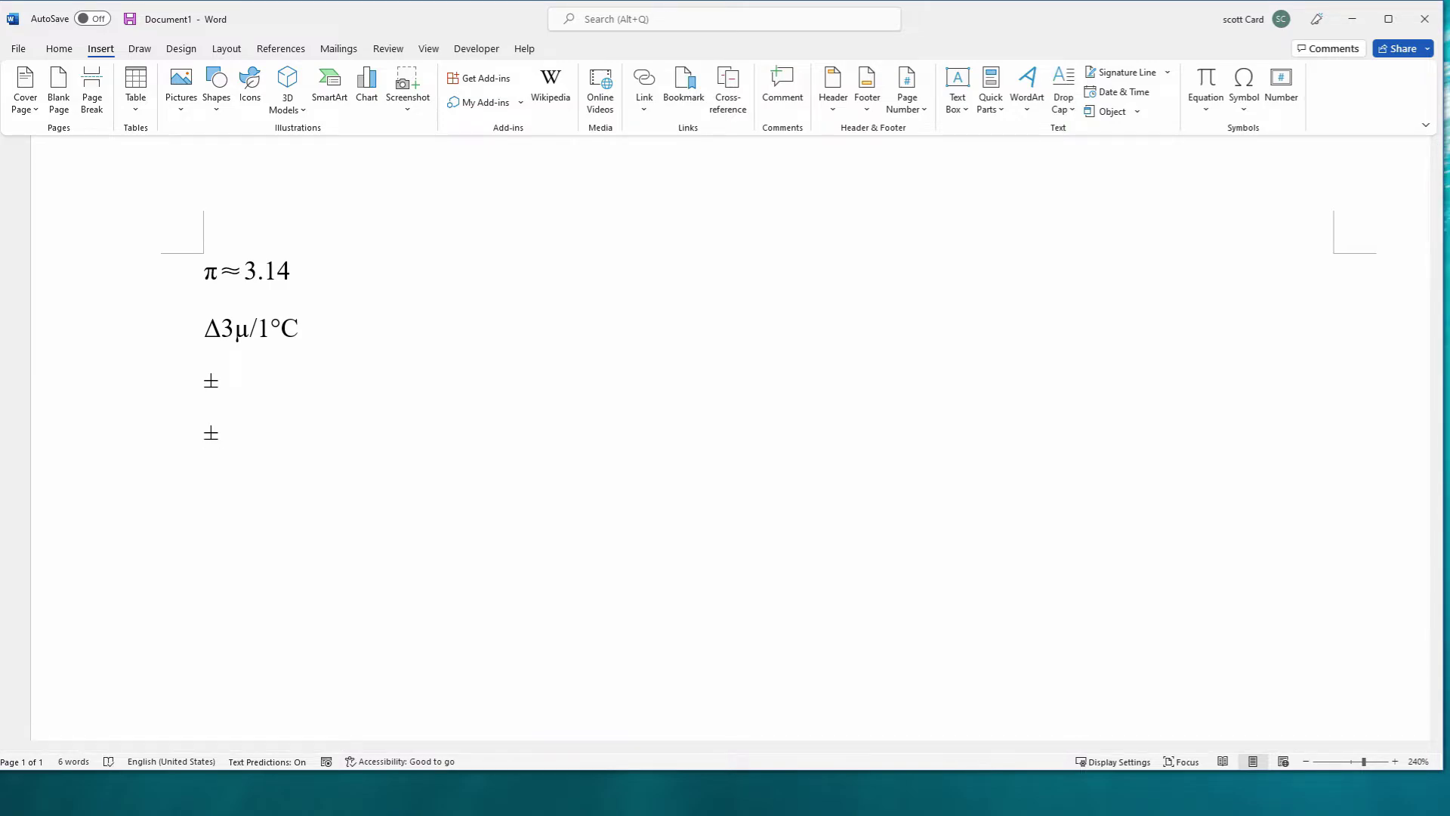
{"action": "type", "text": "5m"}
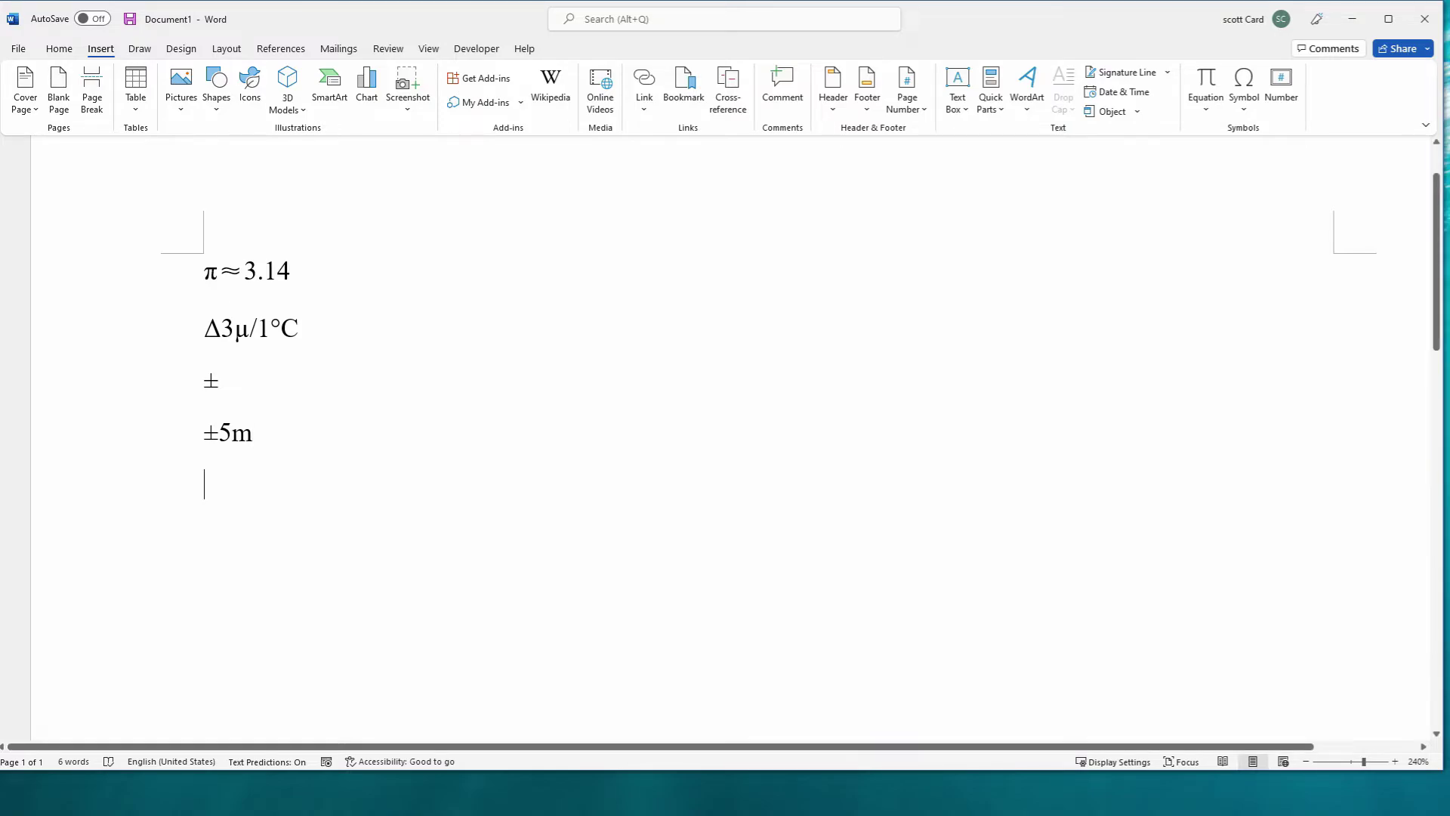
{"action": "key", "text": "ctrl+a"}
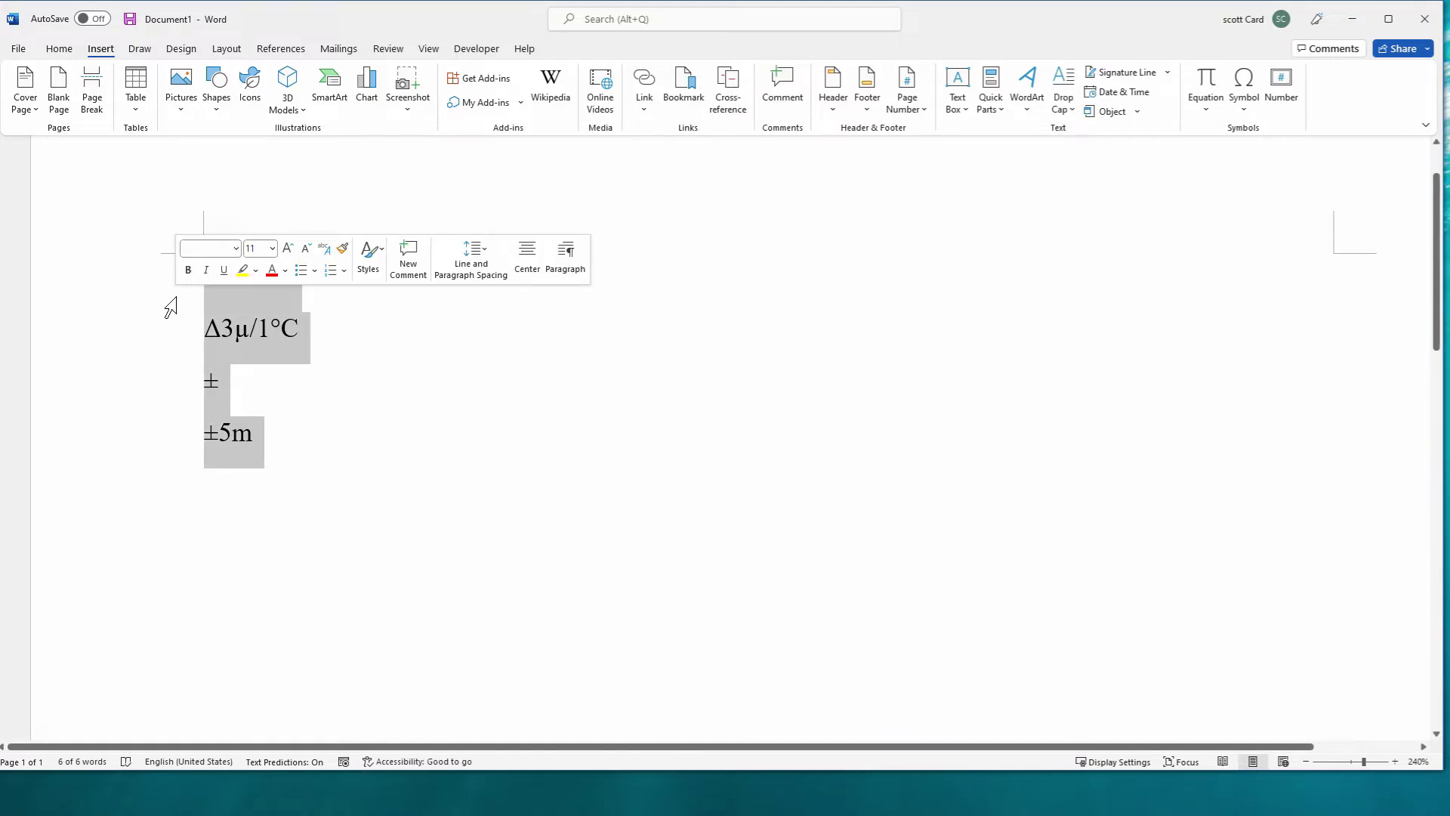
{"action": "key", "text": "Delete"}
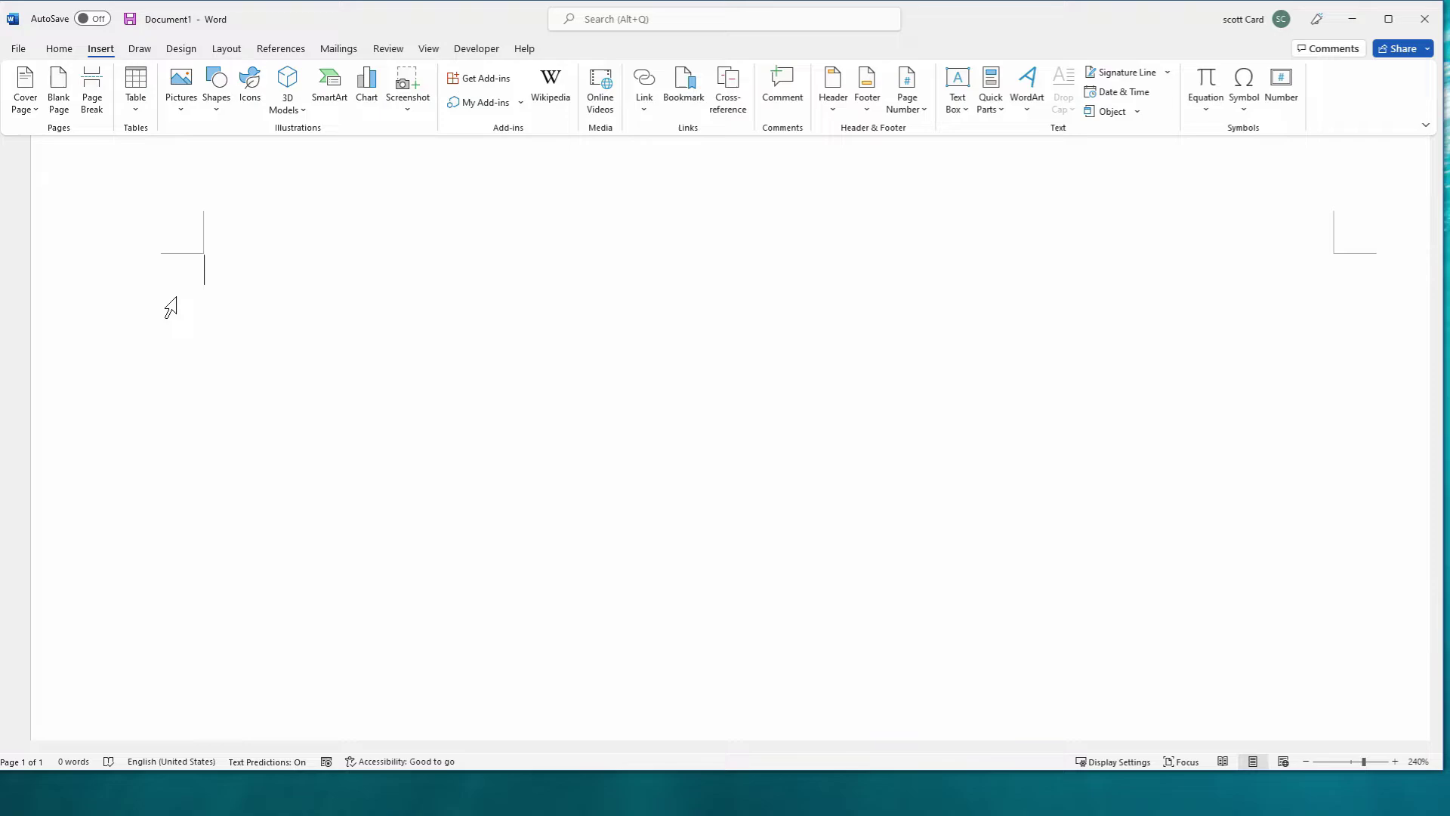
Step: Insert © and ™ with shortcuts, delete them, and insert an empty equation with Alt+=
{"action": "key", "text": "ctrl+alt+c"}
{"action": "key", "text": "ctrl+alt+t"}
{"action": "key", "text": "BackSpace"}
{"action": "key", "text": "BackSpace"}
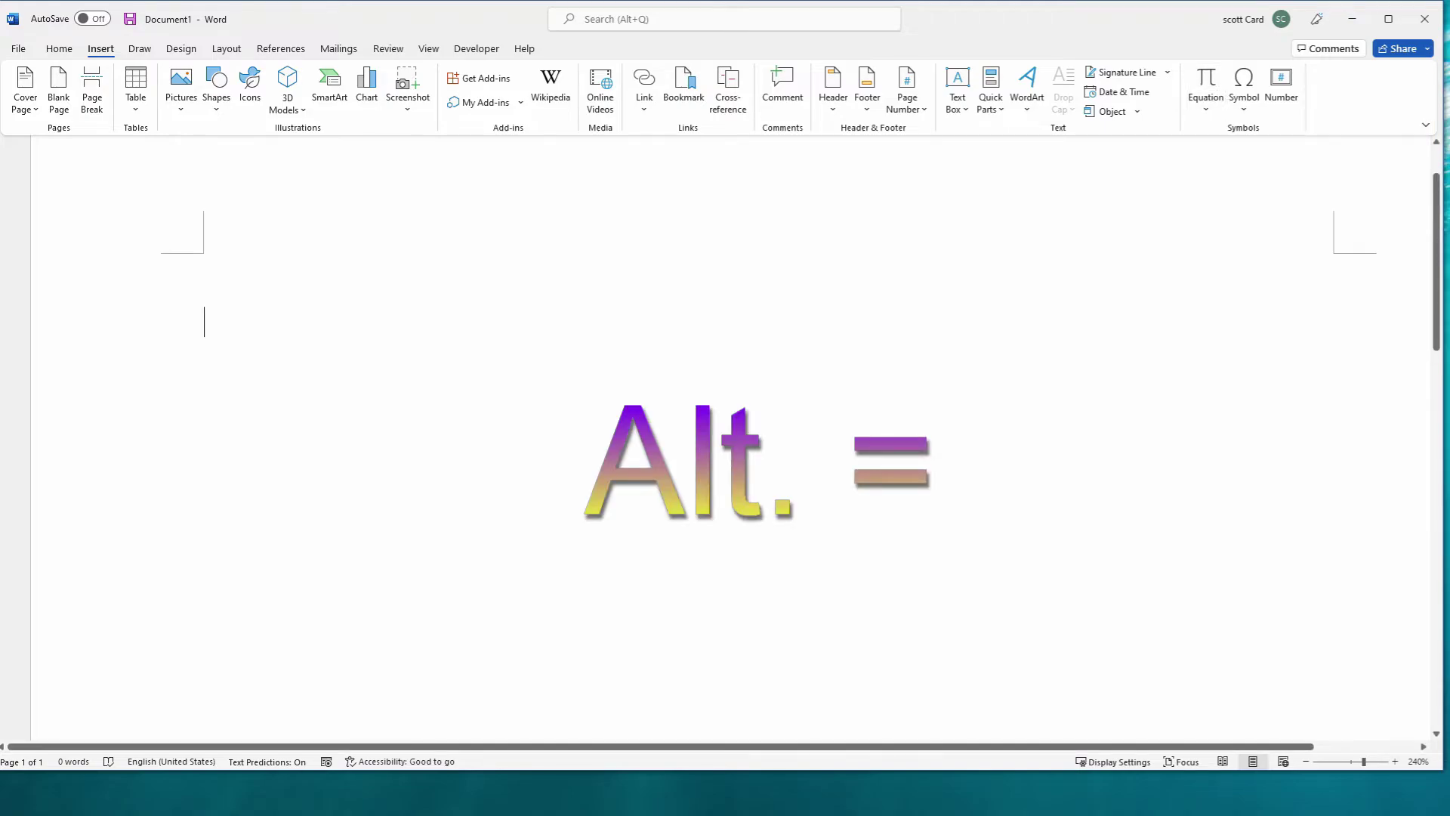
{"action": "key", "text": "alt+equal"}
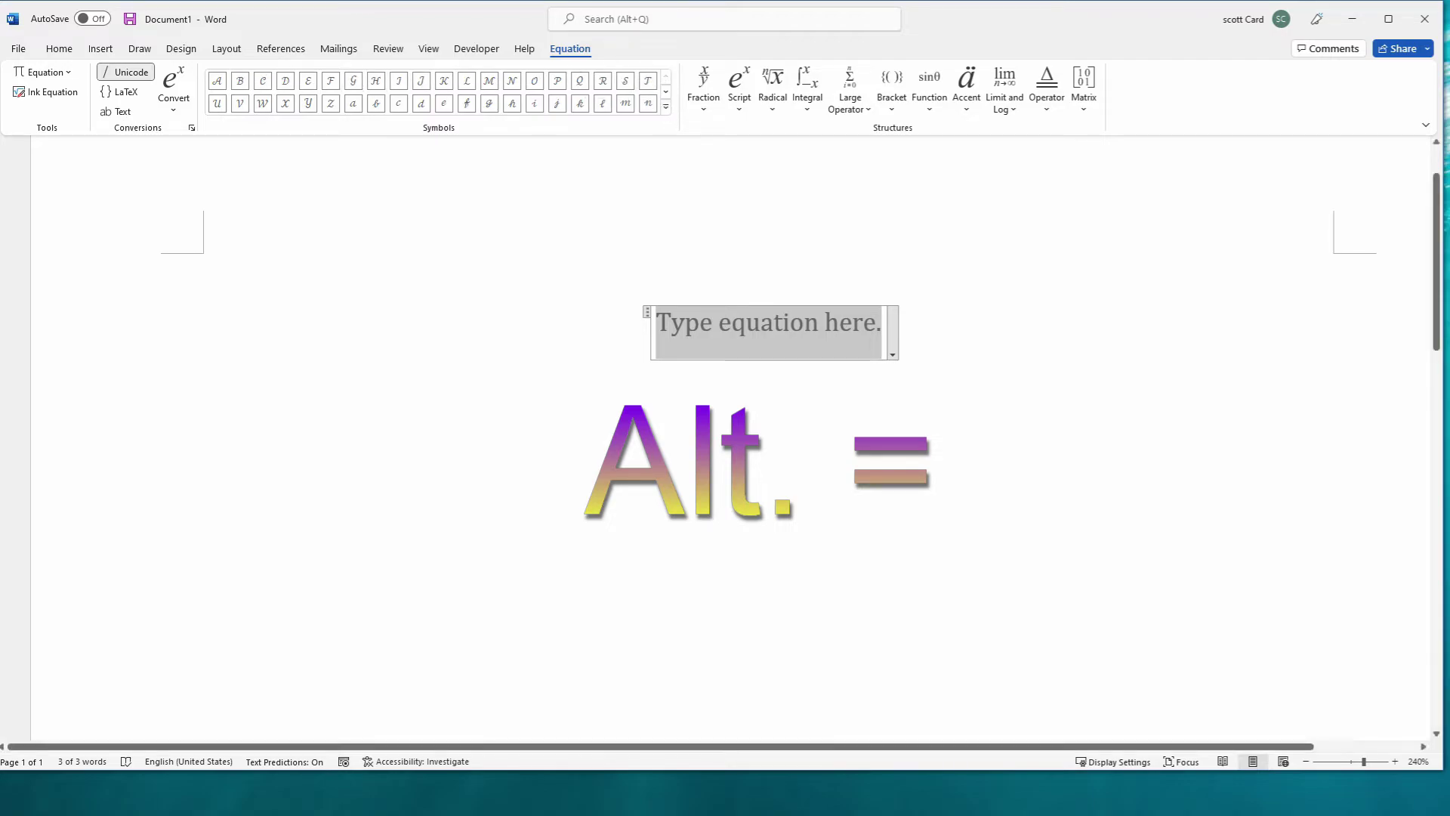
Step: Insert a stacked fraction whose numerator is the subscripted R1
{"action": "left_click", "coordinate": [668, 111]}
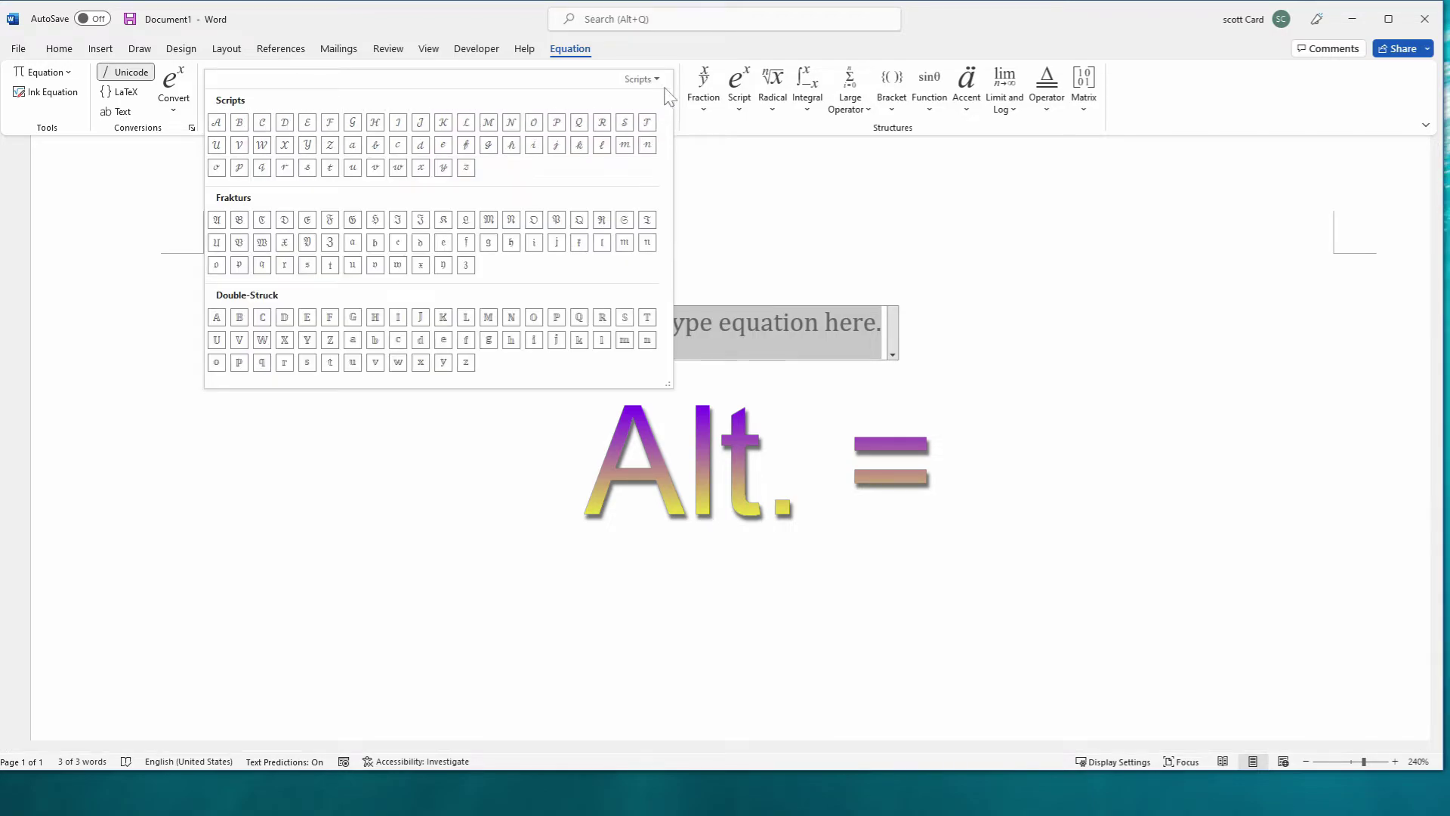
{"action": "left_click", "coordinate": [655, 79]}
{"action": "left_click", "coordinate": [641, 65]}
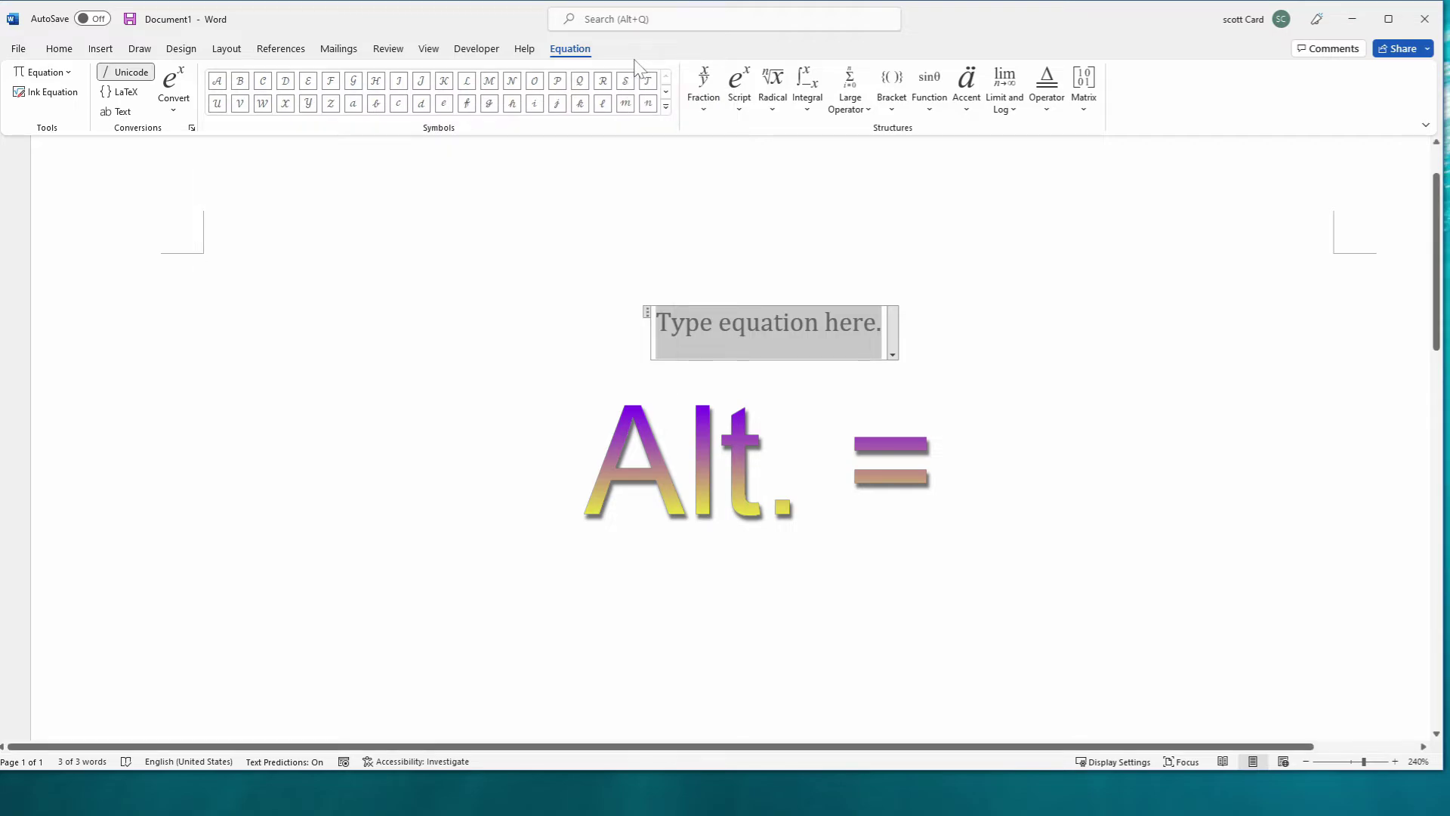
{"action": "left_click", "coordinate": [703, 85]}
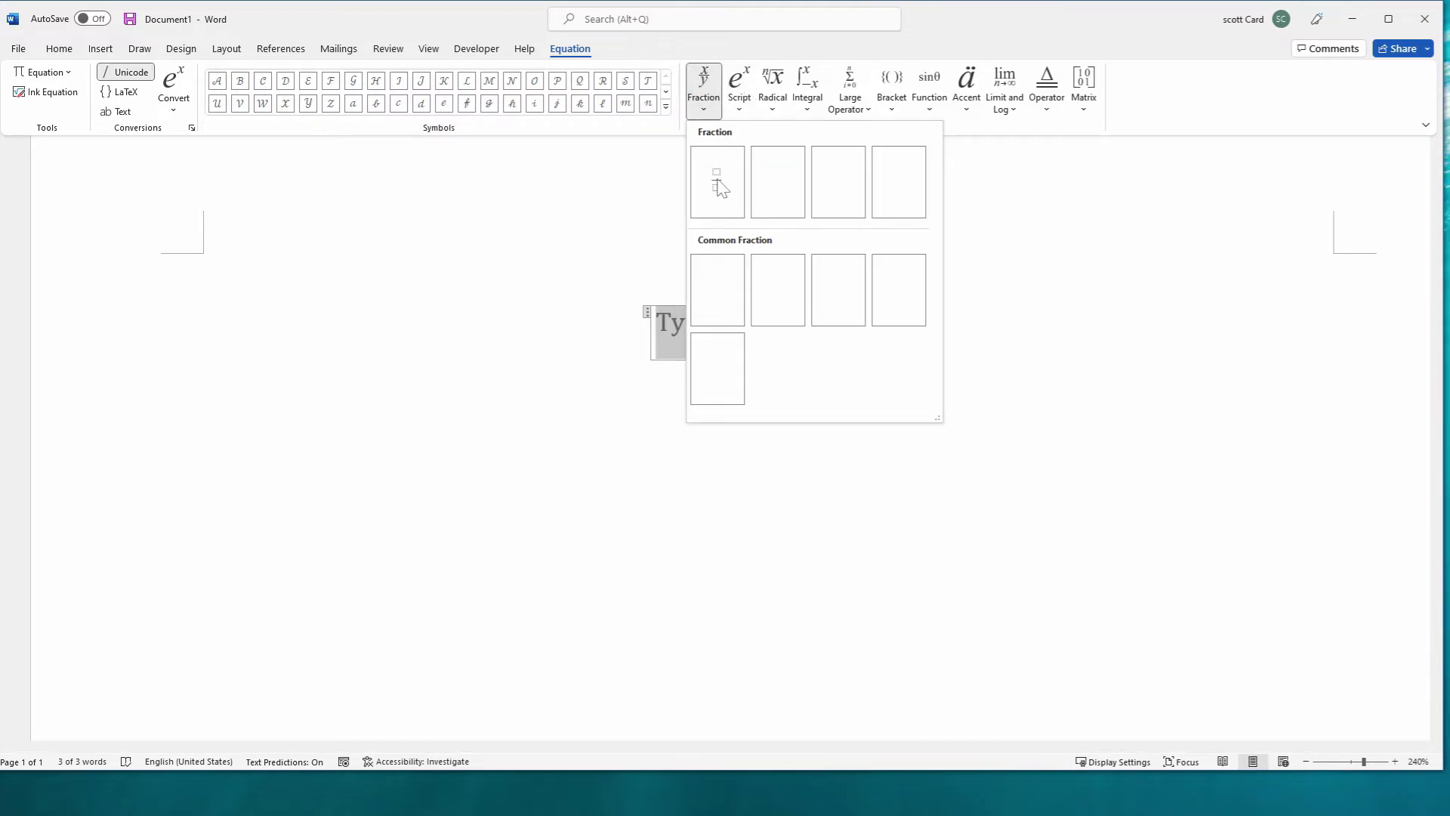
{"action": "key", "text": "Escape"}
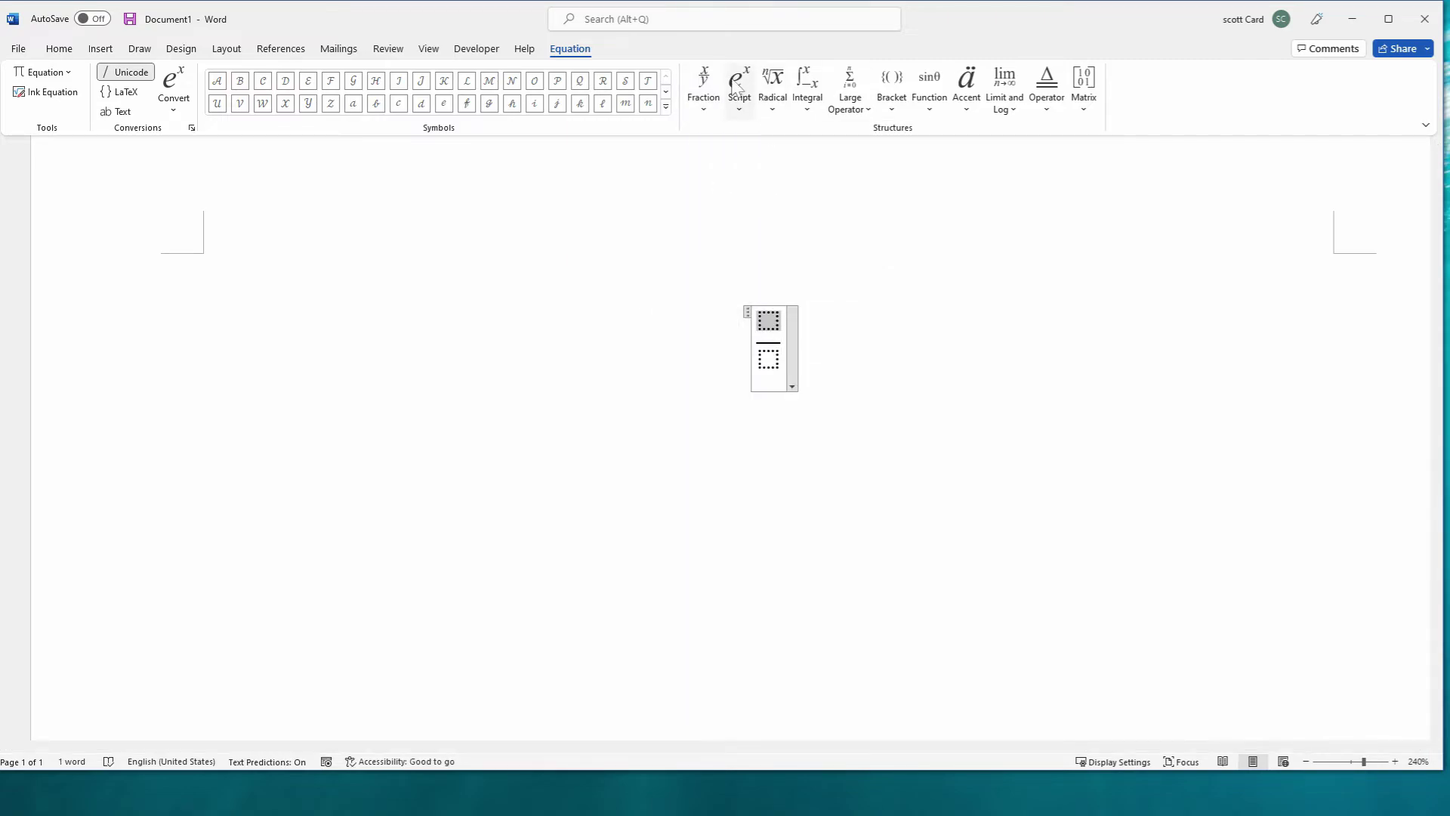
{"action": "left_click", "coordinate": [740, 98]}
{"action": "left_click", "coordinate": [816, 185]}
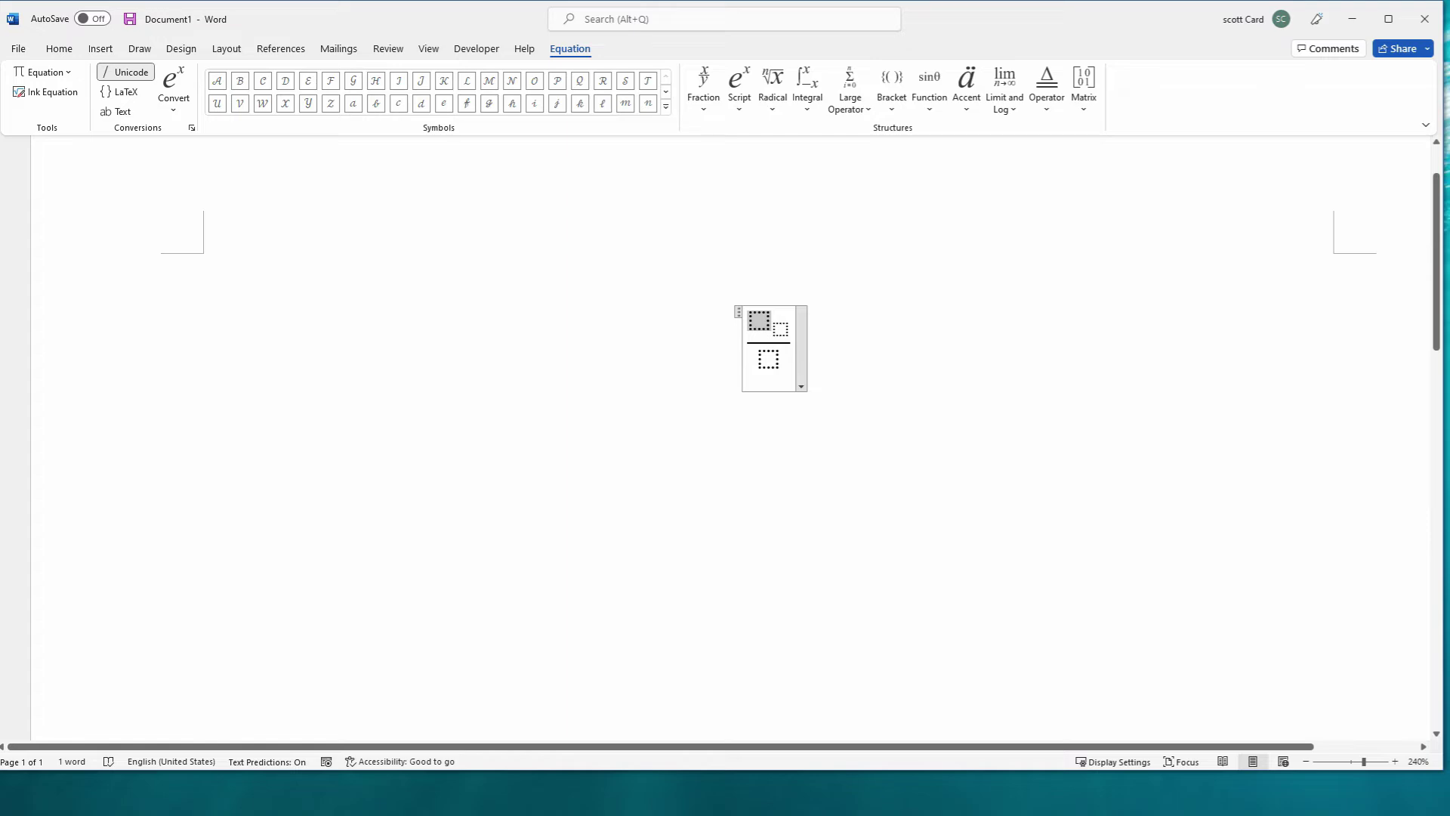
{"action": "type", "text": "R"}
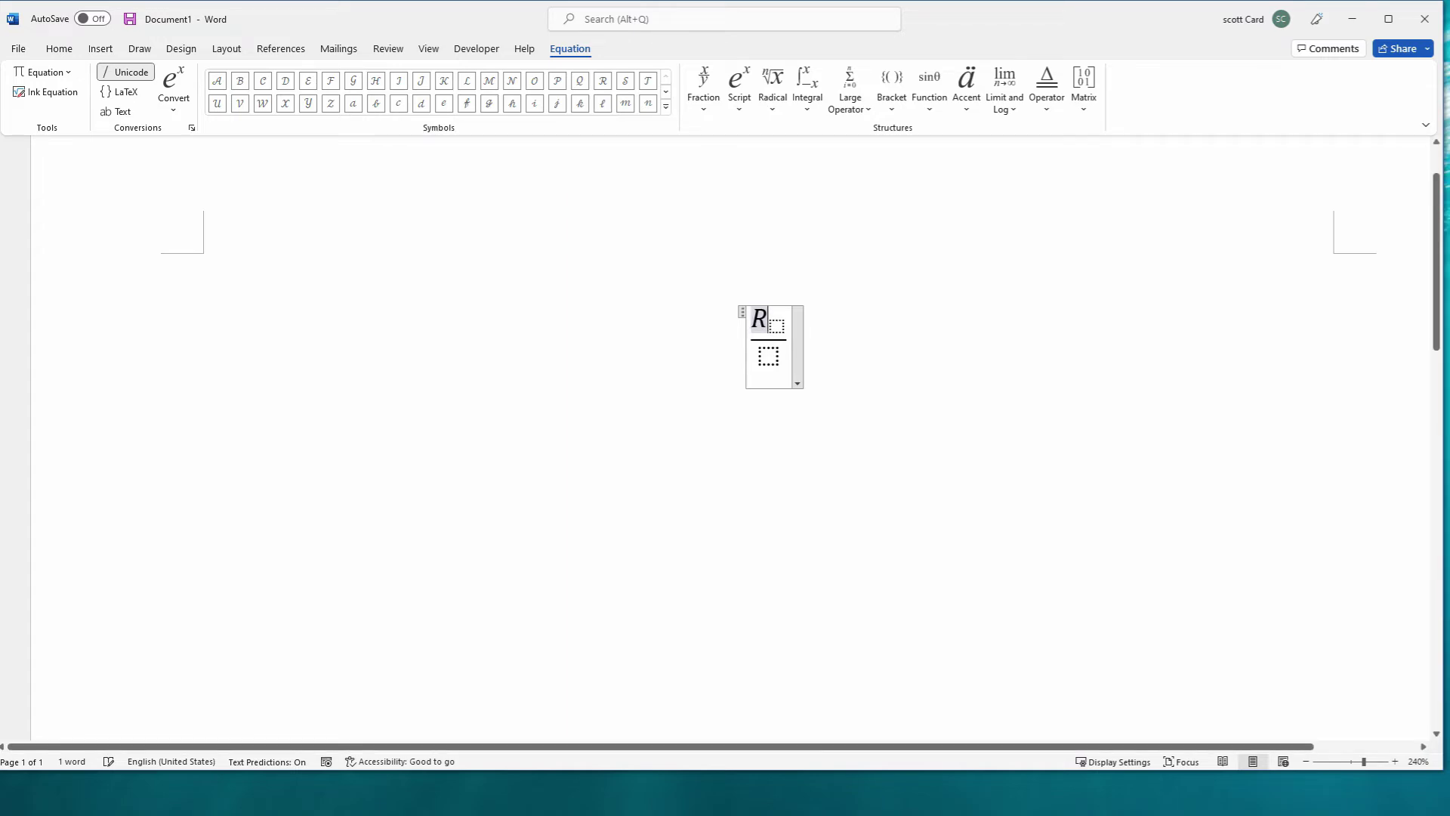
{"action": "type", "text": "1"}
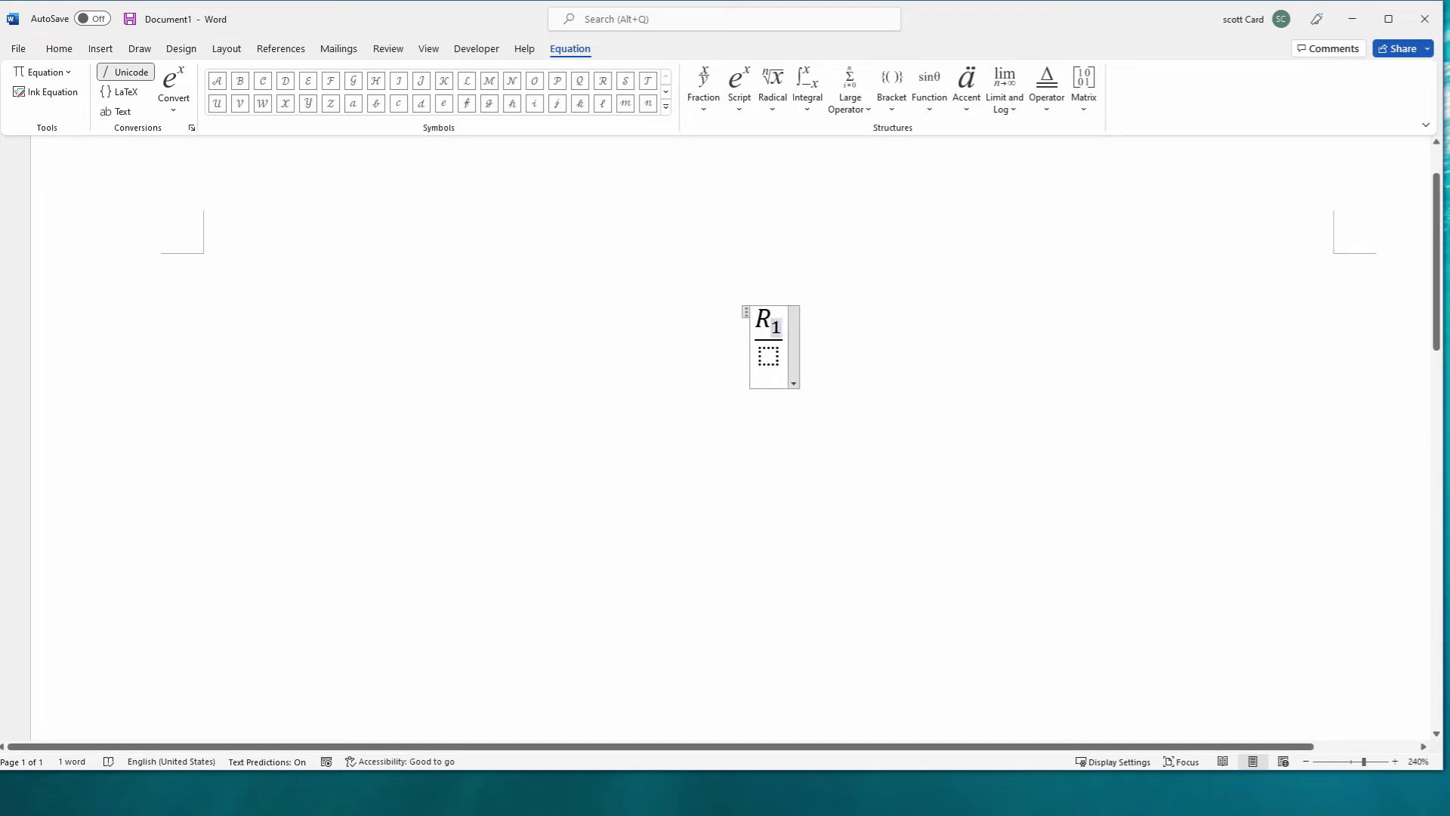
Step: Make the denominator a subscripted R2 and add an equals sign
{"action": "left_click", "coordinate": [768, 356]}
{"action": "left_click", "coordinate": [740, 88]}
{"action": "left_click", "coordinate": [804, 166]}
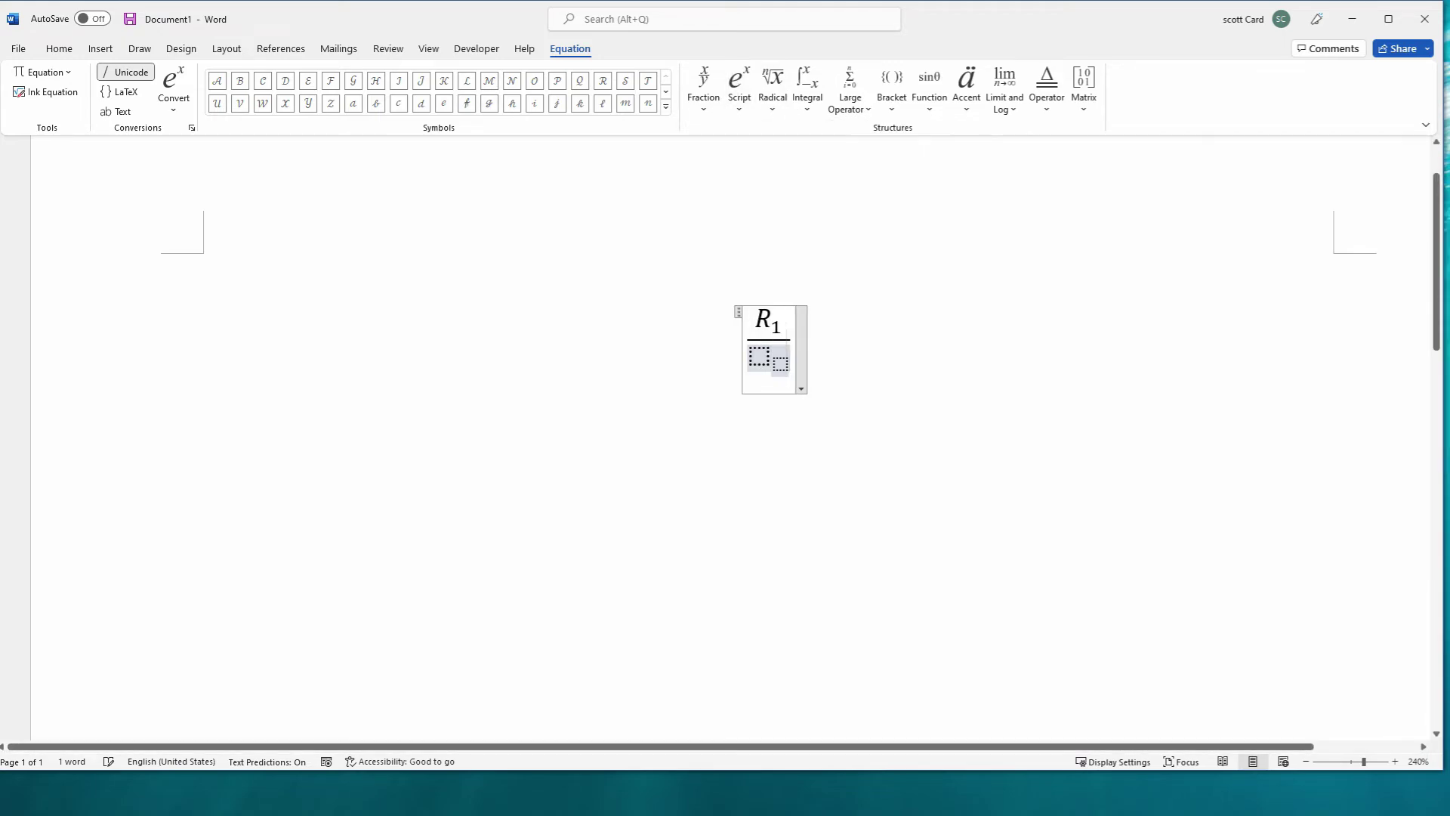
{"action": "type", "text": "R"}
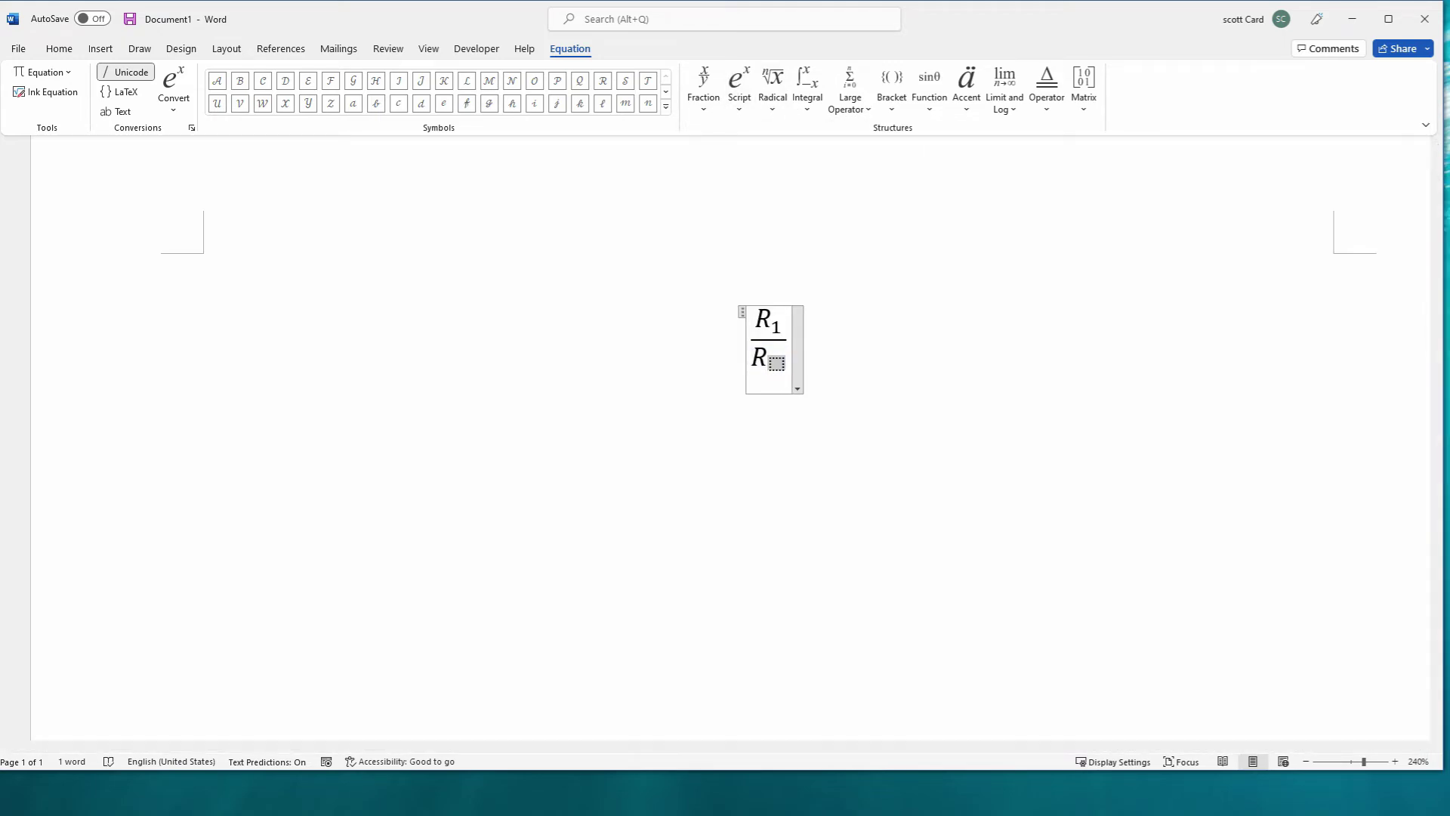
{"action": "type", "text": "2 "}
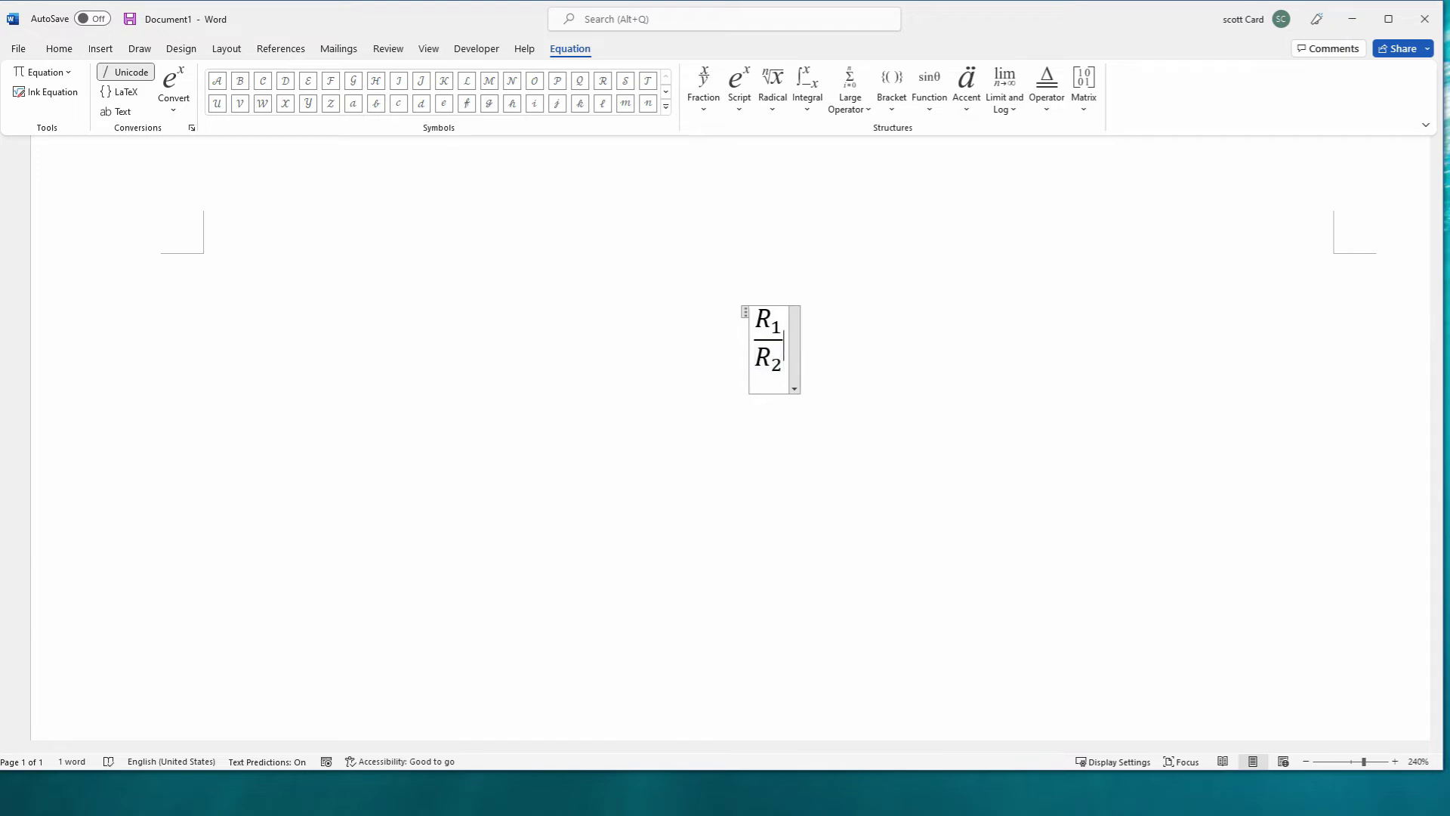
{"action": "type", "text": "="}
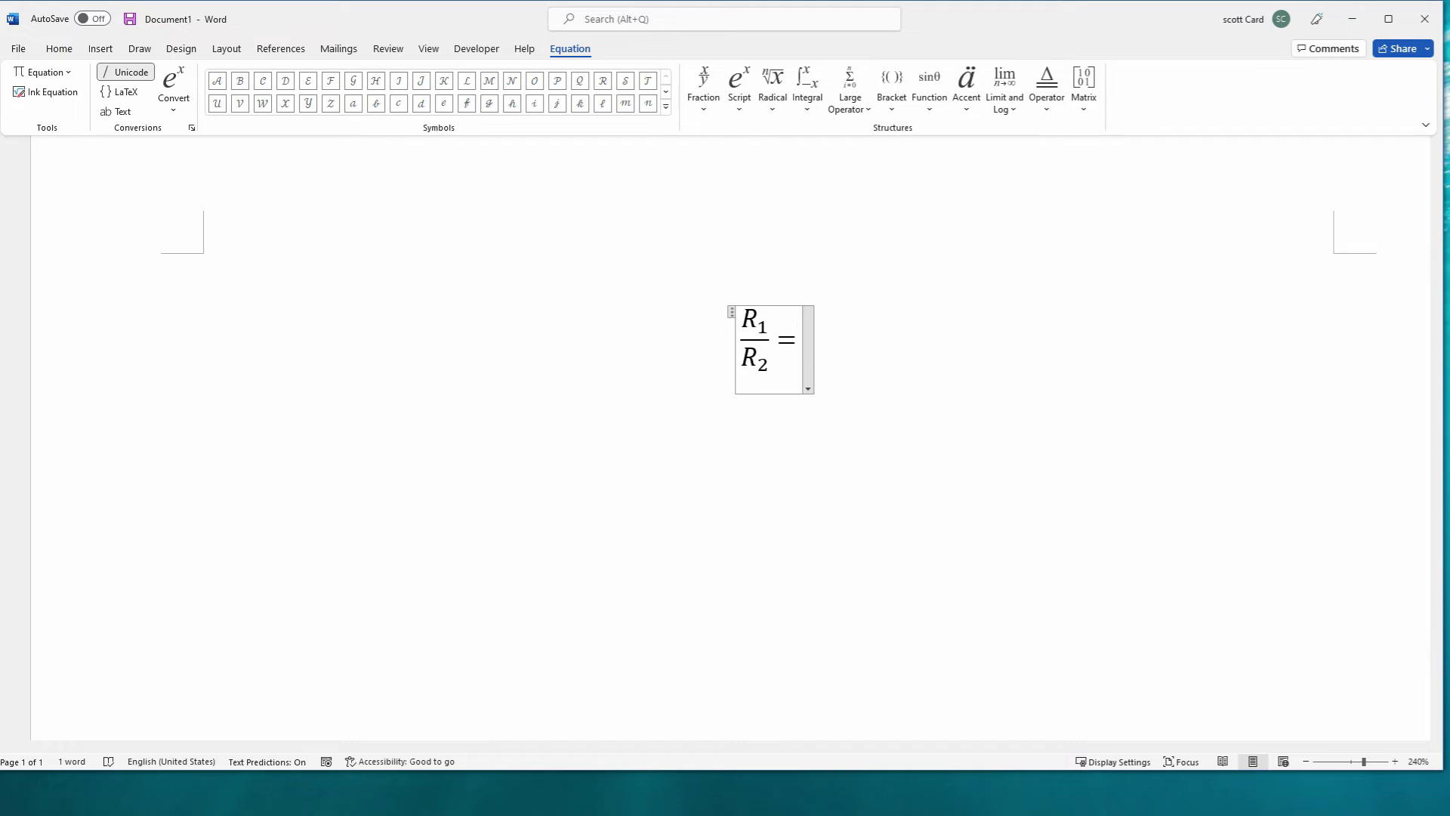
Step: Add A with subscript V after the equals sign and exit the equation
{"action": "left_click", "coordinate": [739, 84]}
{"action": "left_click", "coordinate": [767, 184]}
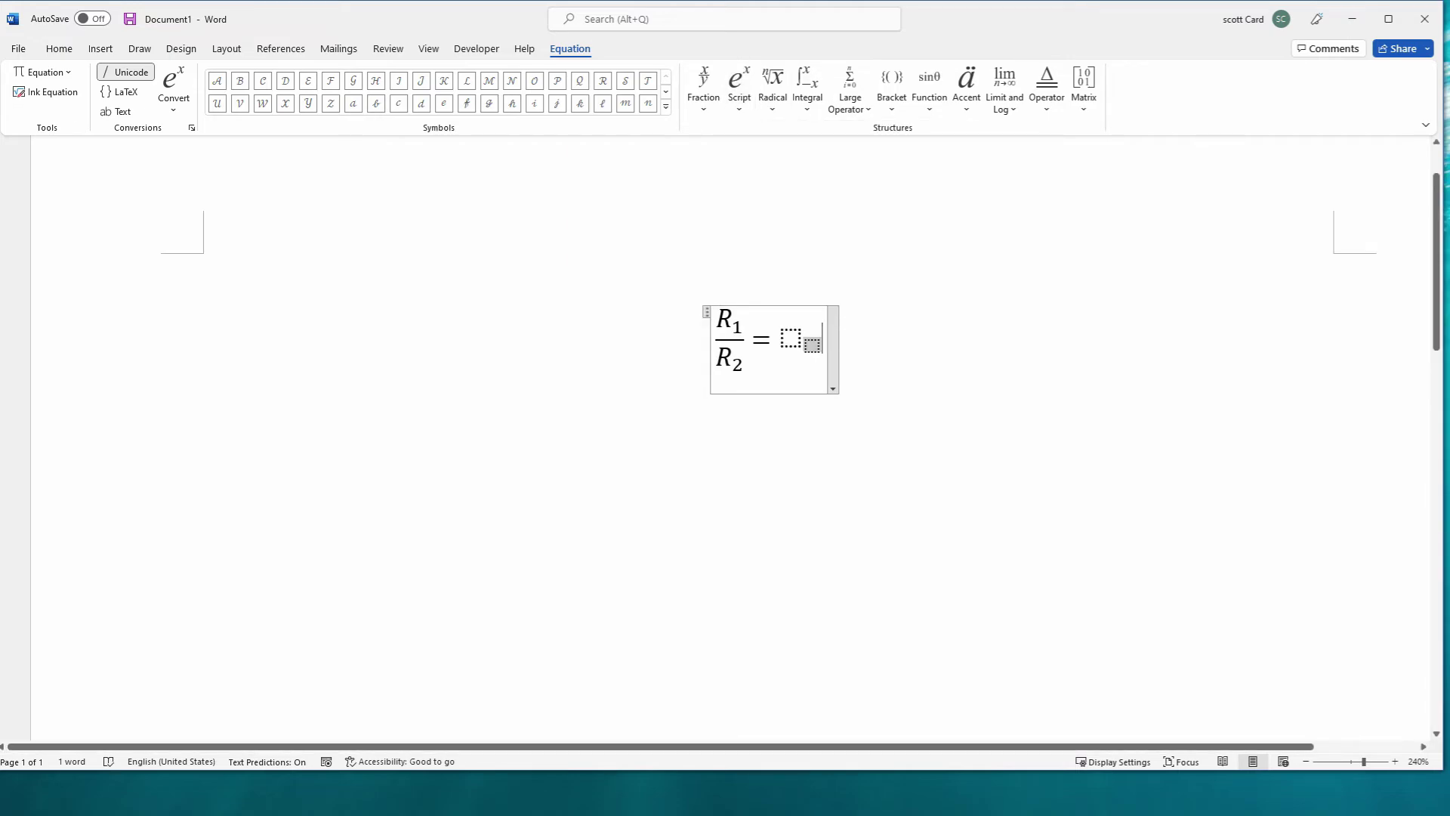
{"action": "left_click", "coordinate": [790, 338]}
{"action": "type", "text": "A"}
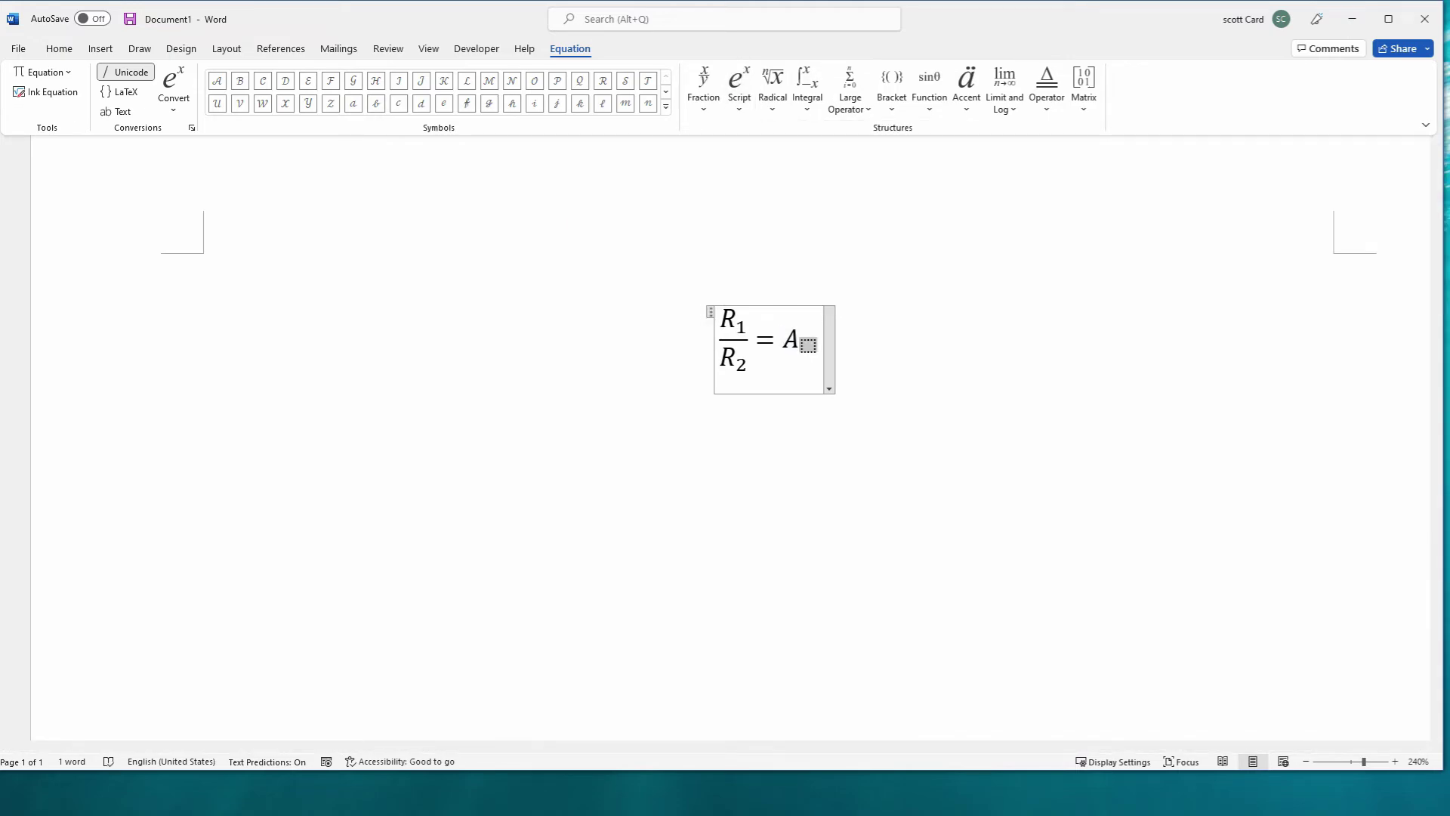
{"action": "type", "text": "VC"}
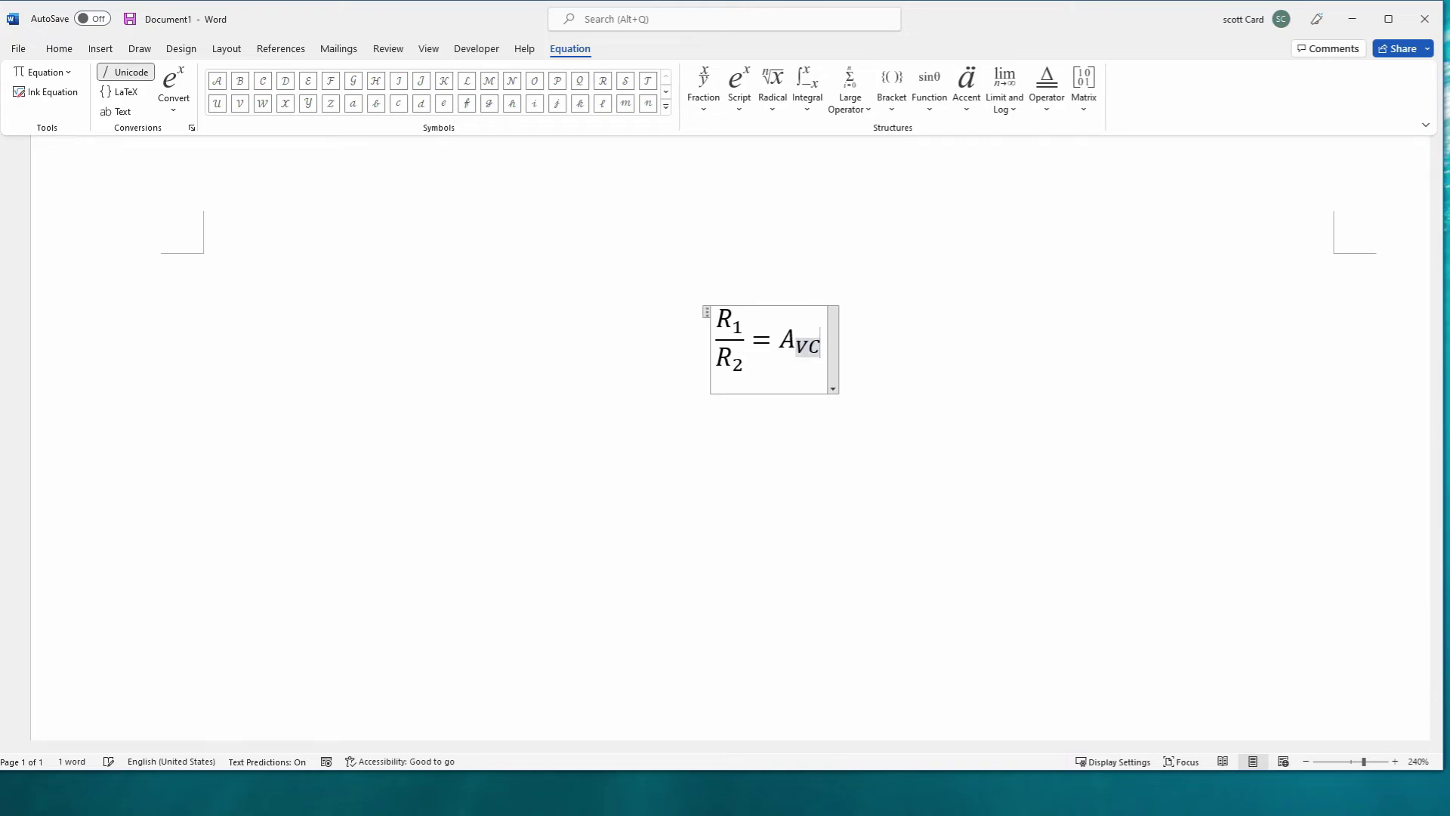
{"action": "key", "text": "BackSpace"}
{"action": "key", "text": "Right"}
{"action": "key", "text": "Right"}
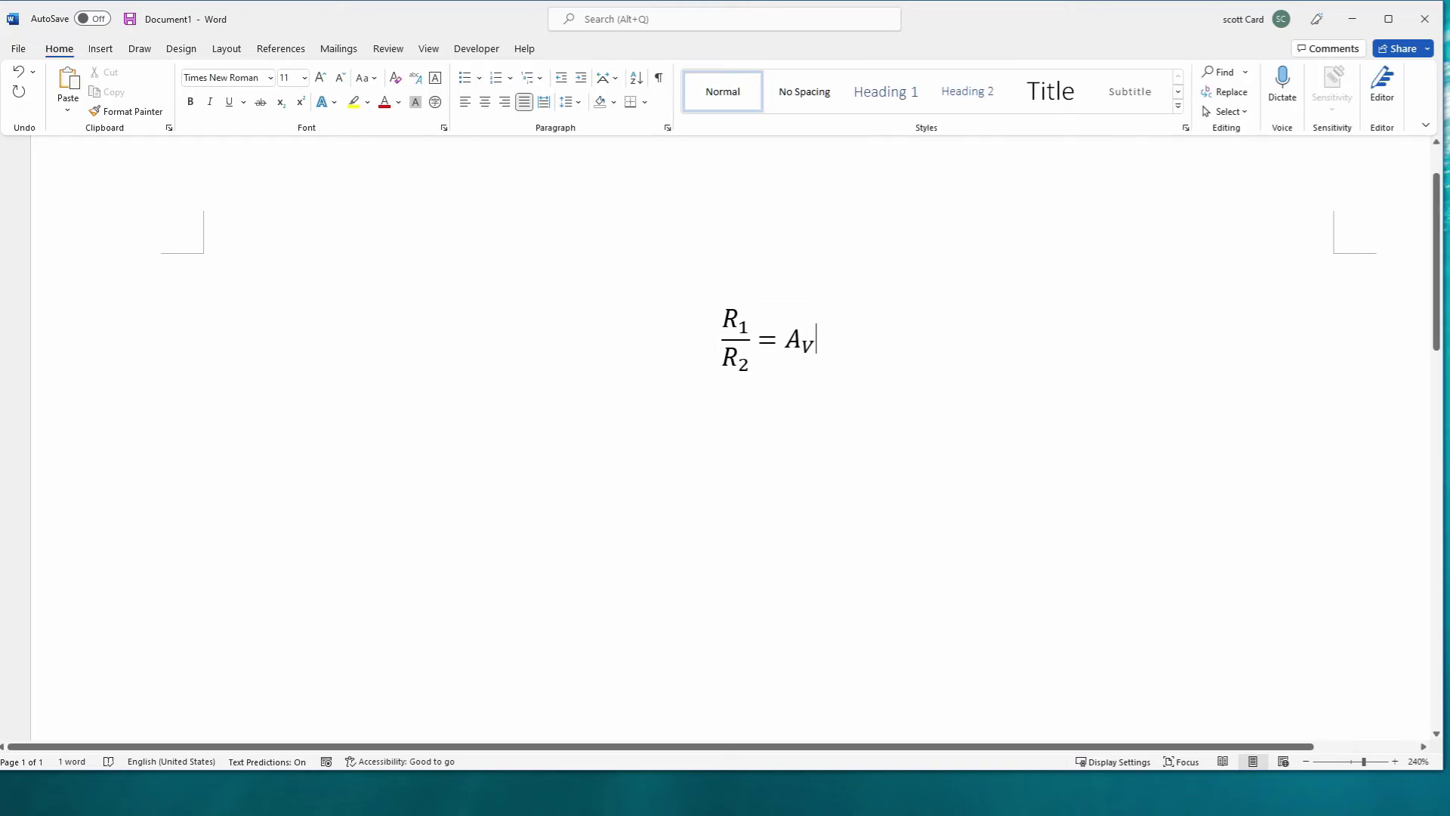
Step: Add a new paragraph below the equation and return the cursor to the document top
{"action": "key", "text": "Return"}
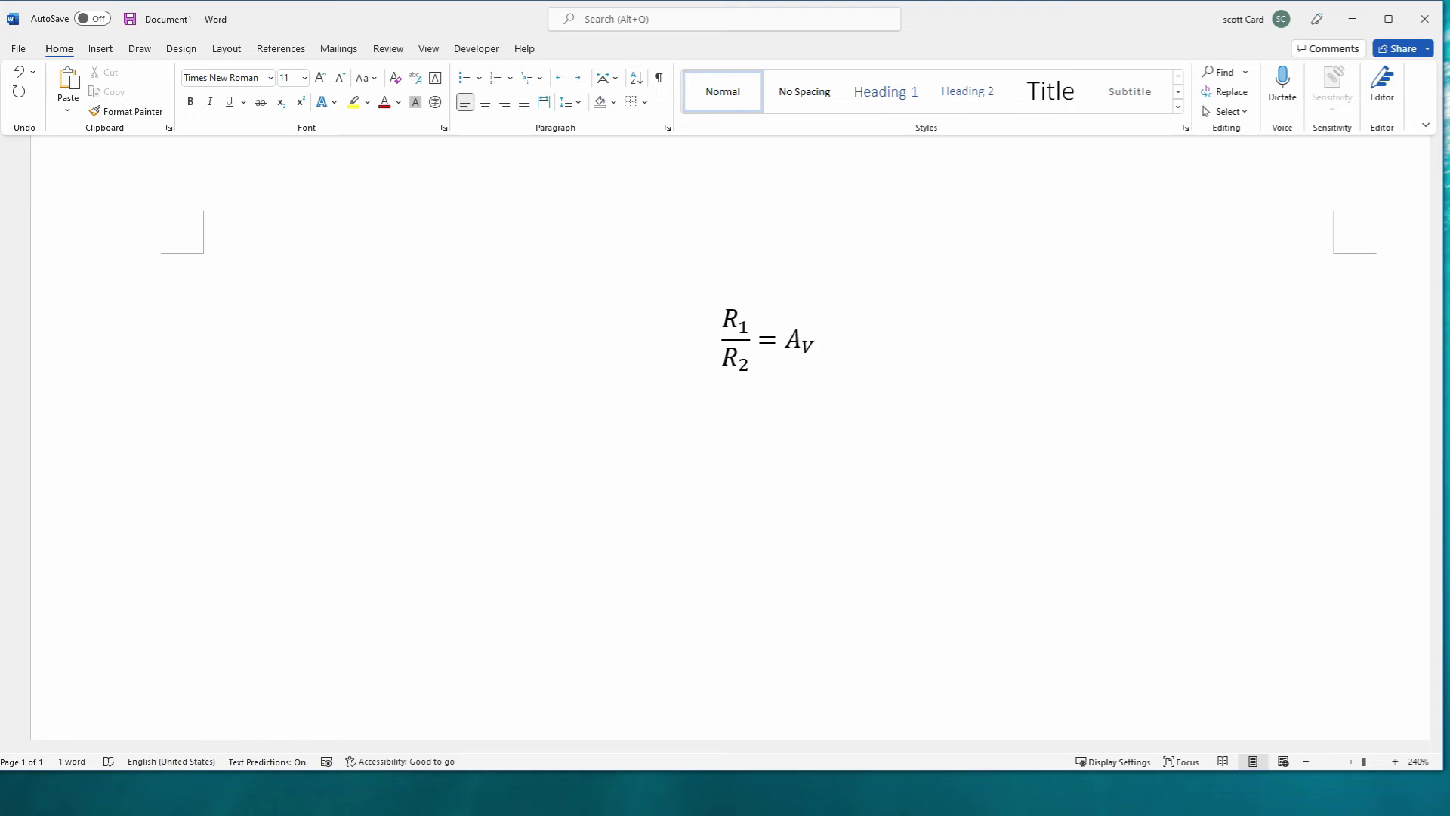
{"action": "key", "text": "ctrl+Home"}
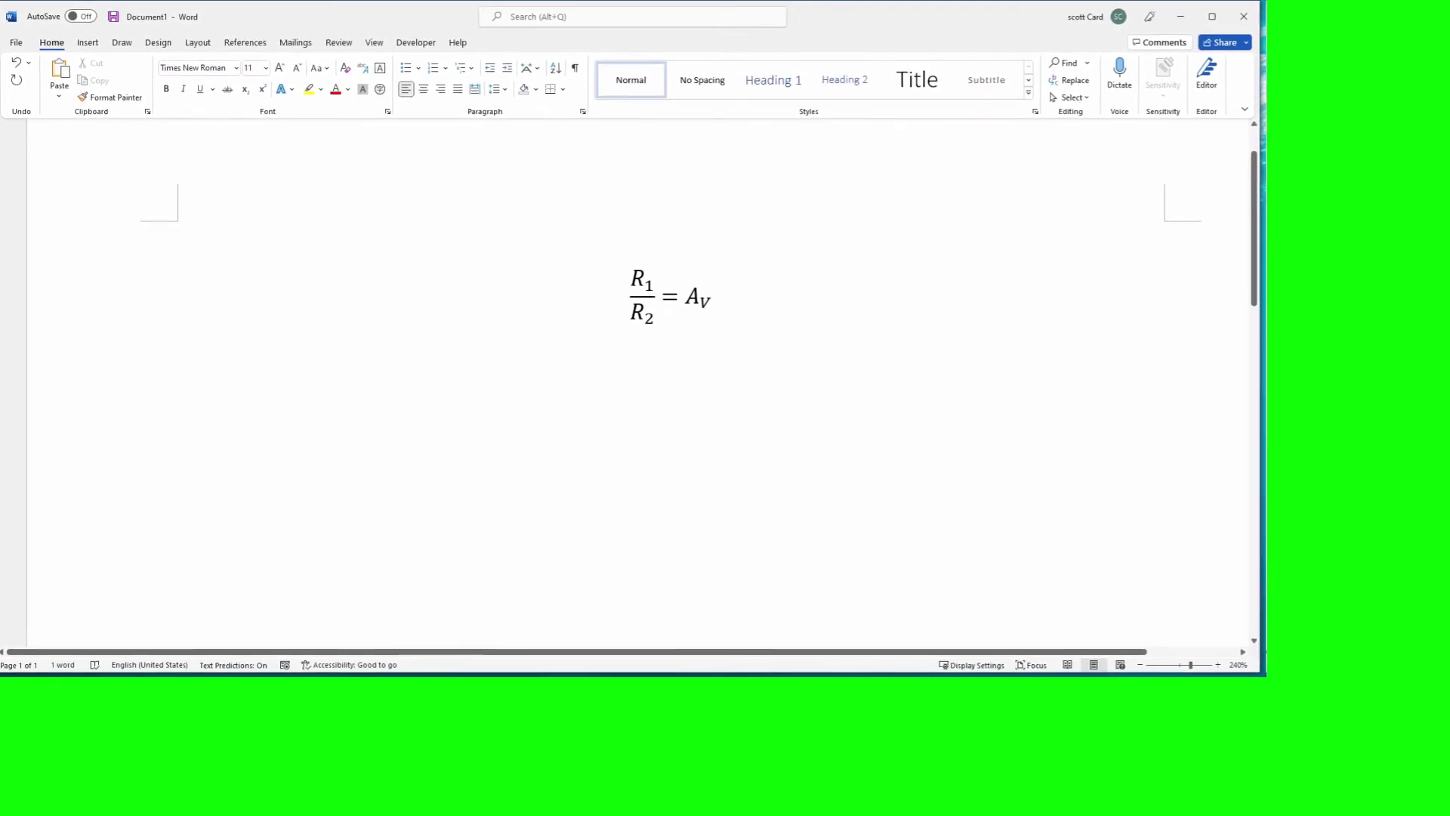